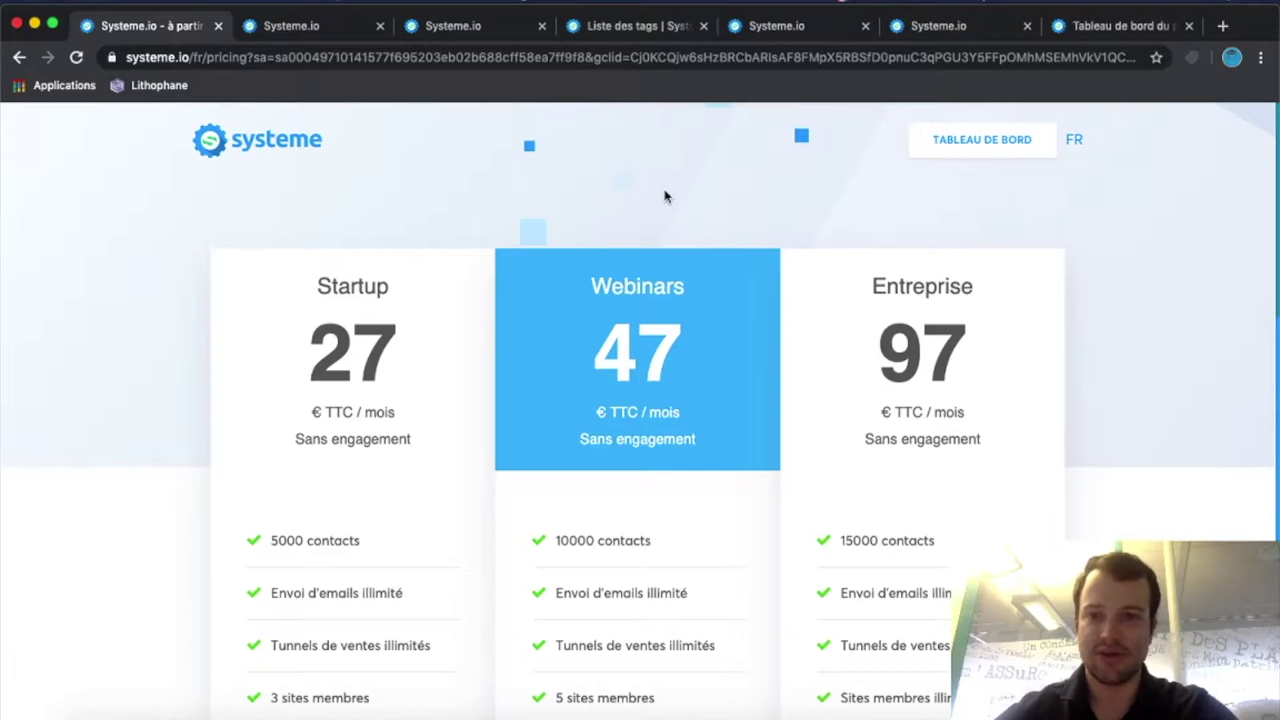
Compare the pricing plans and examine the Startup plan's allowances for contacts, emails, sales funnels, member sites and custom domains
{"action": "scroll", "coordinate": [664, 192], "scroll_direction": "down", "scroll_amount": 3}
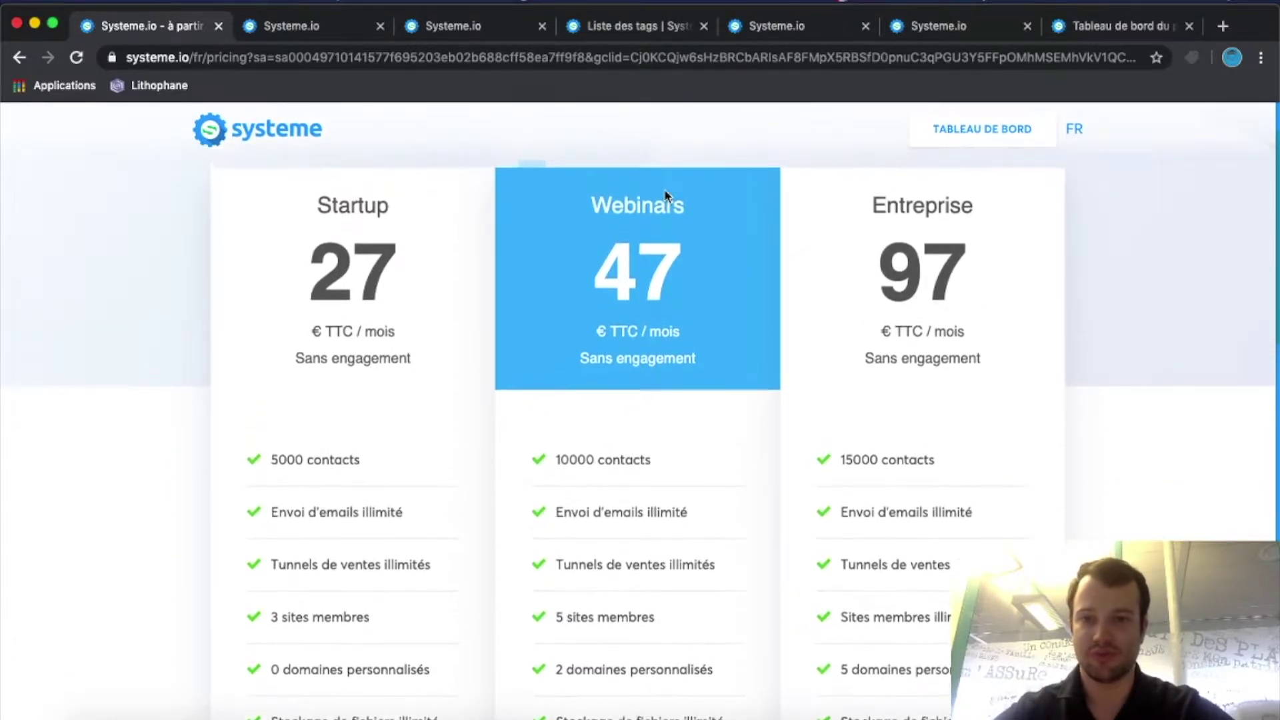
{"action": "scroll", "coordinate": [664, 189], "scroll_direction": "up", "scroll_amount": 1}
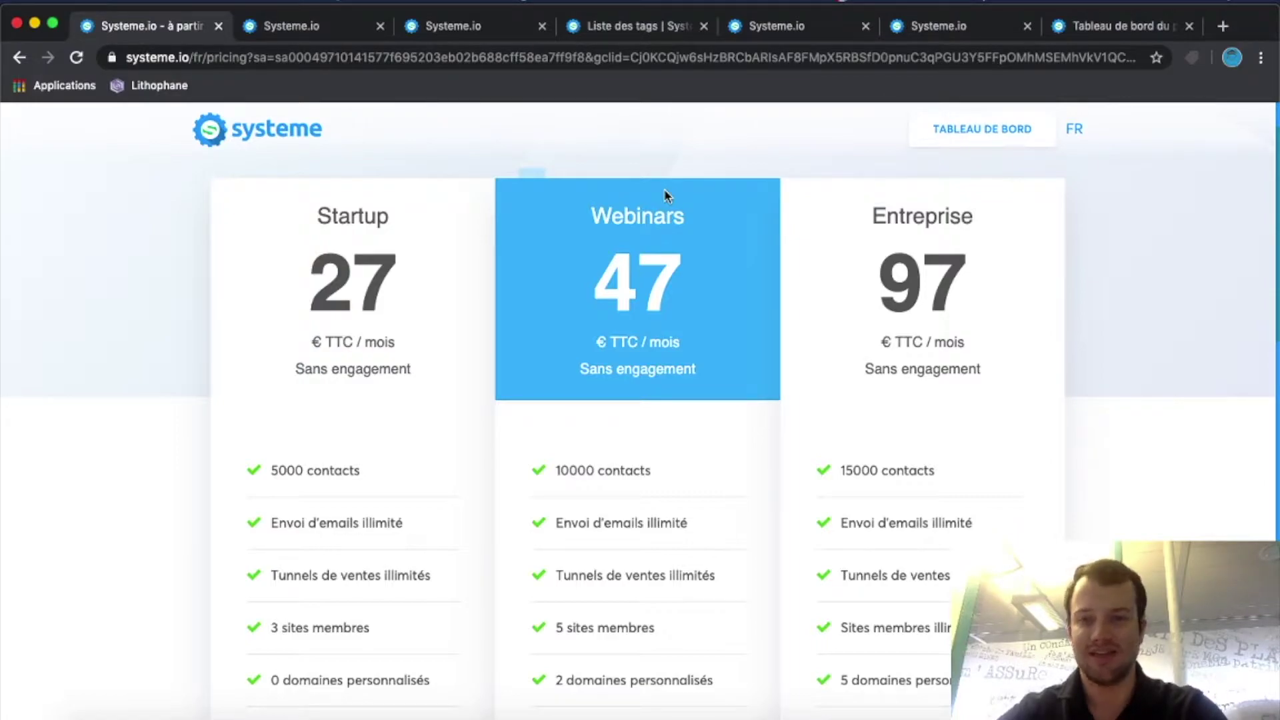
{"action": "scroll", "coordinate": [482, 260], "scroll_direction": "down", "scroll_amount": 2}
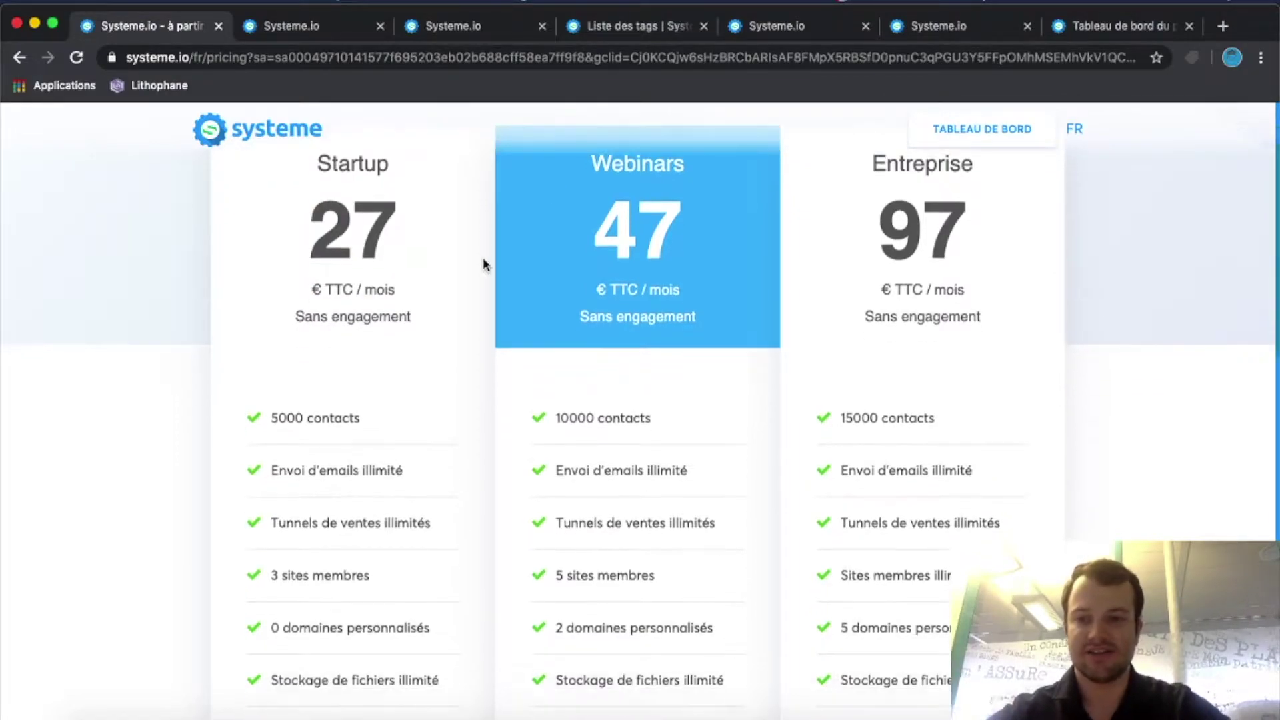
{"action": "left_click_drag", "start_coordinate": [383, 409], "coordinate": [279, 399]}
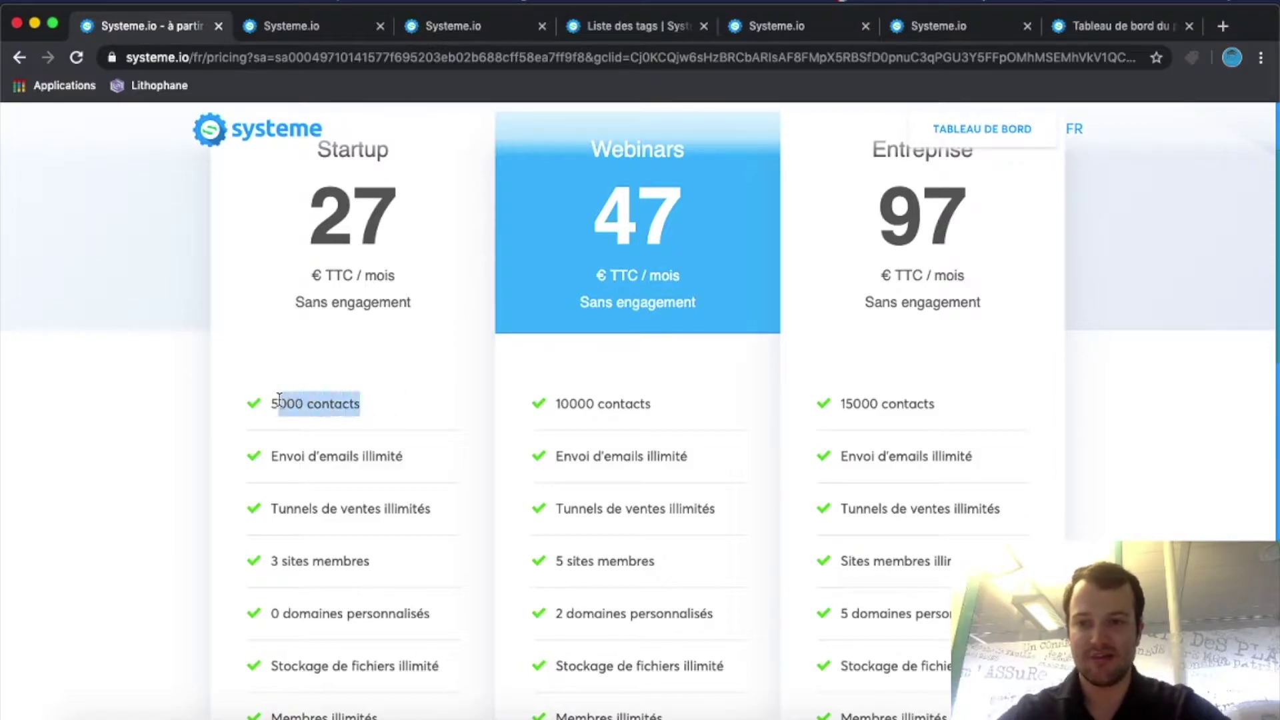
{"action": "scroll", "coordinate": [266, 406], "scroll_direction": "down", "scroll_amount": 1}
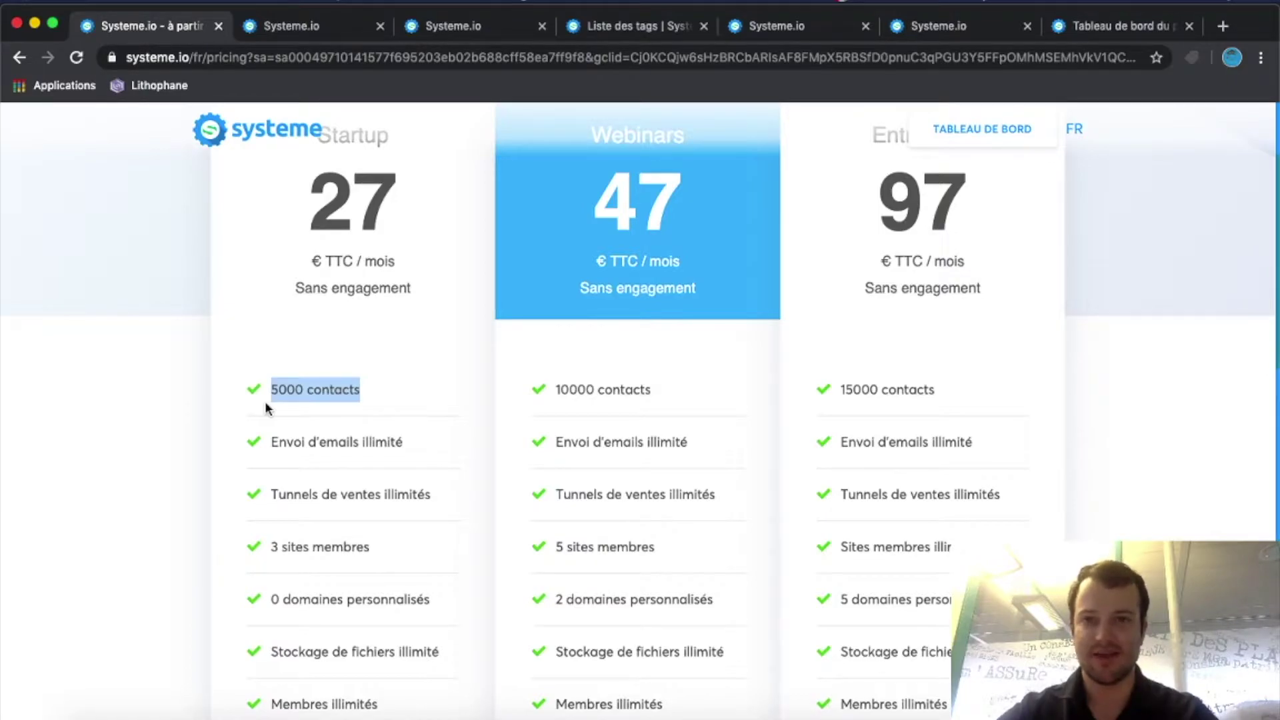
{"action": "left_click_drag", "start_coordinate": [420, 452], "coordinate": [265, 458]}
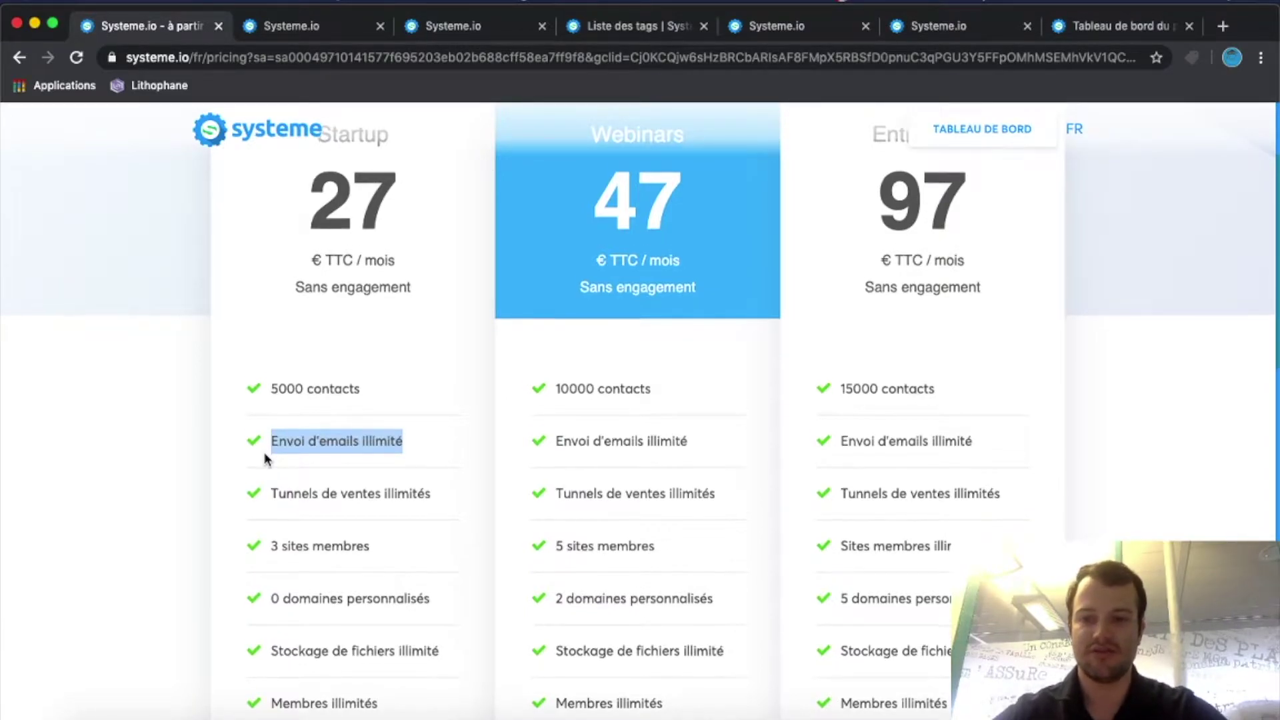
{"action": "scroll", "coordinate": [266, 458], "scroll_direction": "down", "scroll_amount": 2}
{"action": "left_click_drag", "start_coordinate": [270, 435], "coordinate": [437, 446]}
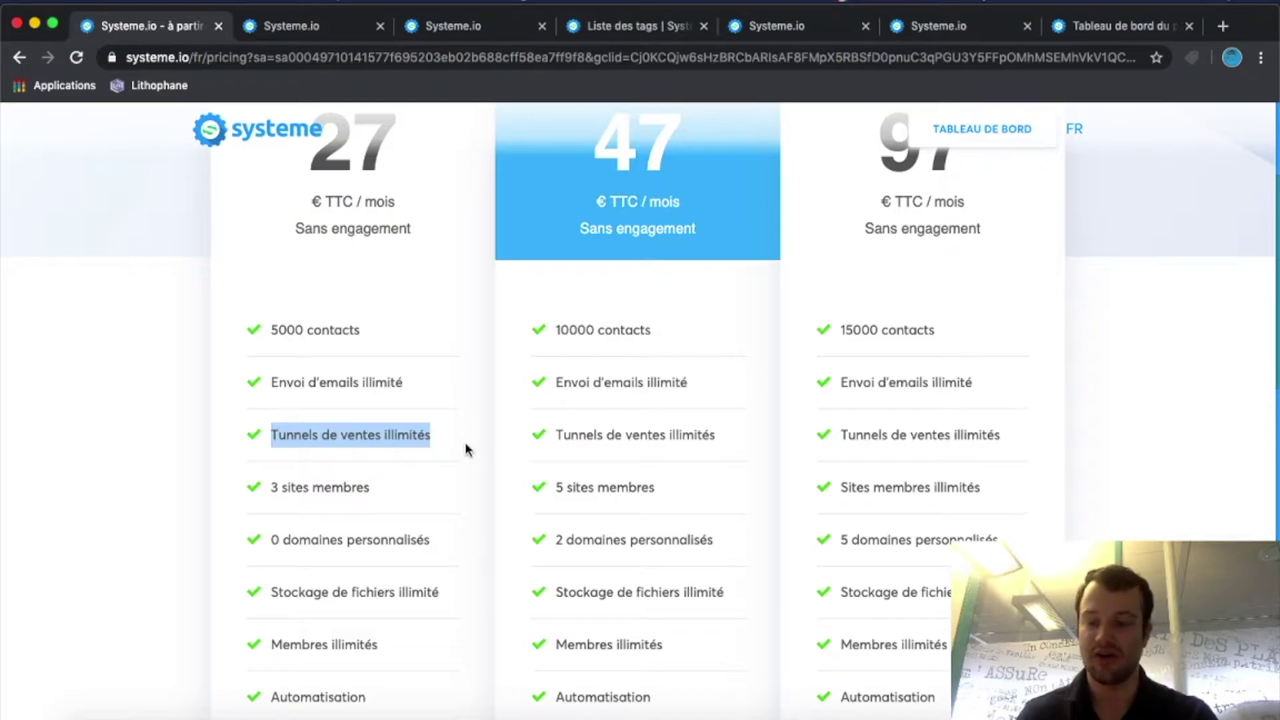
{"action": "left_click_drag", "start_coordinate": [385, 493], "coordinate": [257, 490]}
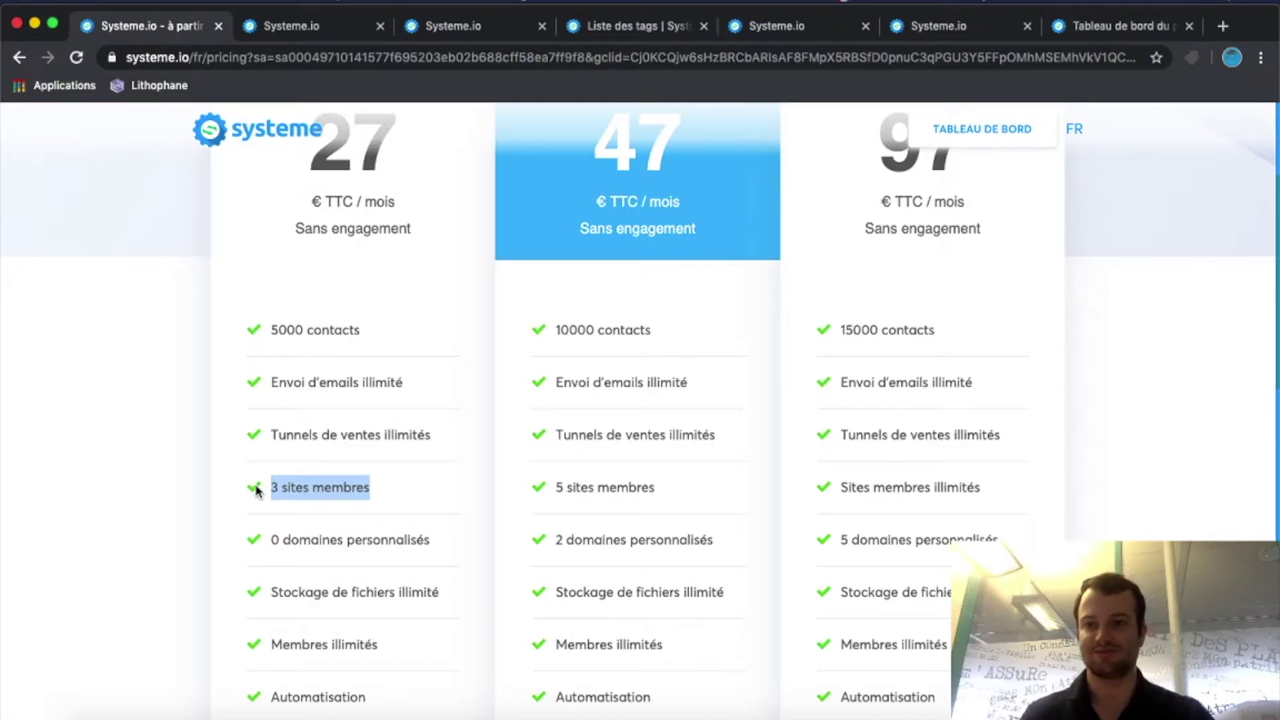
{"action": "left_click_drag", "start_coordinate": [451, 546], "coordinate": [259, 539]}
Review the Startup plan's remaining features: file storage, members, automation, affiliate programme creation and support response time
{"action": "scroll", "coordinate": [259, 539], "scroll_direction": "down", "scroll_amount": 2}
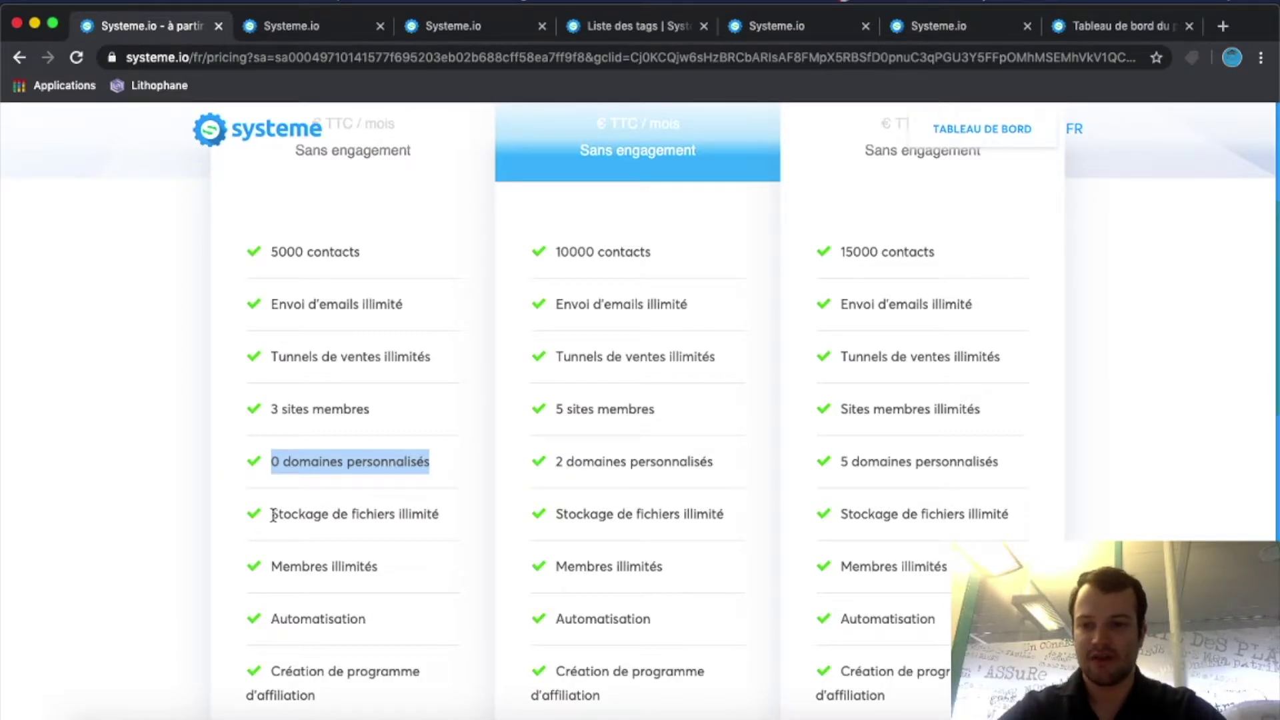
{"action": "left_click_drag", "start_coordinate": [270, 519], "coordinate": [451, 526]}
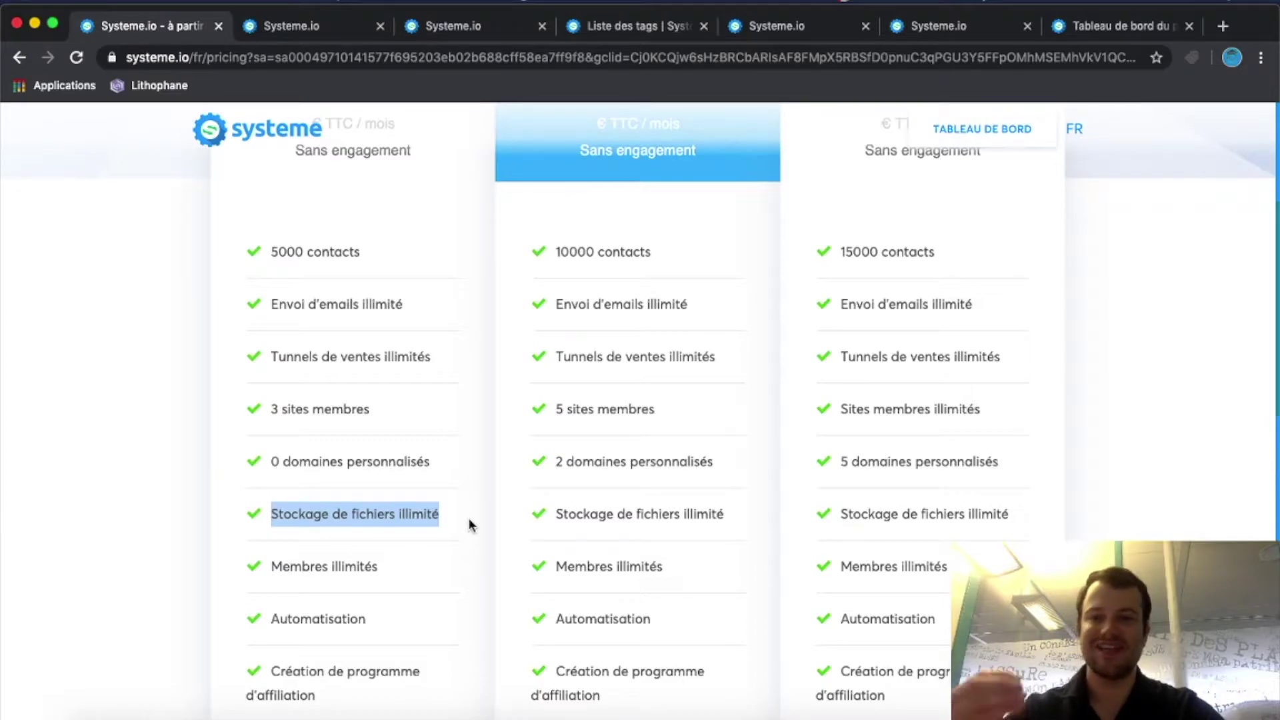
{"action": "scroll", "coordinate": [469, 525], "scroll_direction": "down", "scroll_amount": 1}
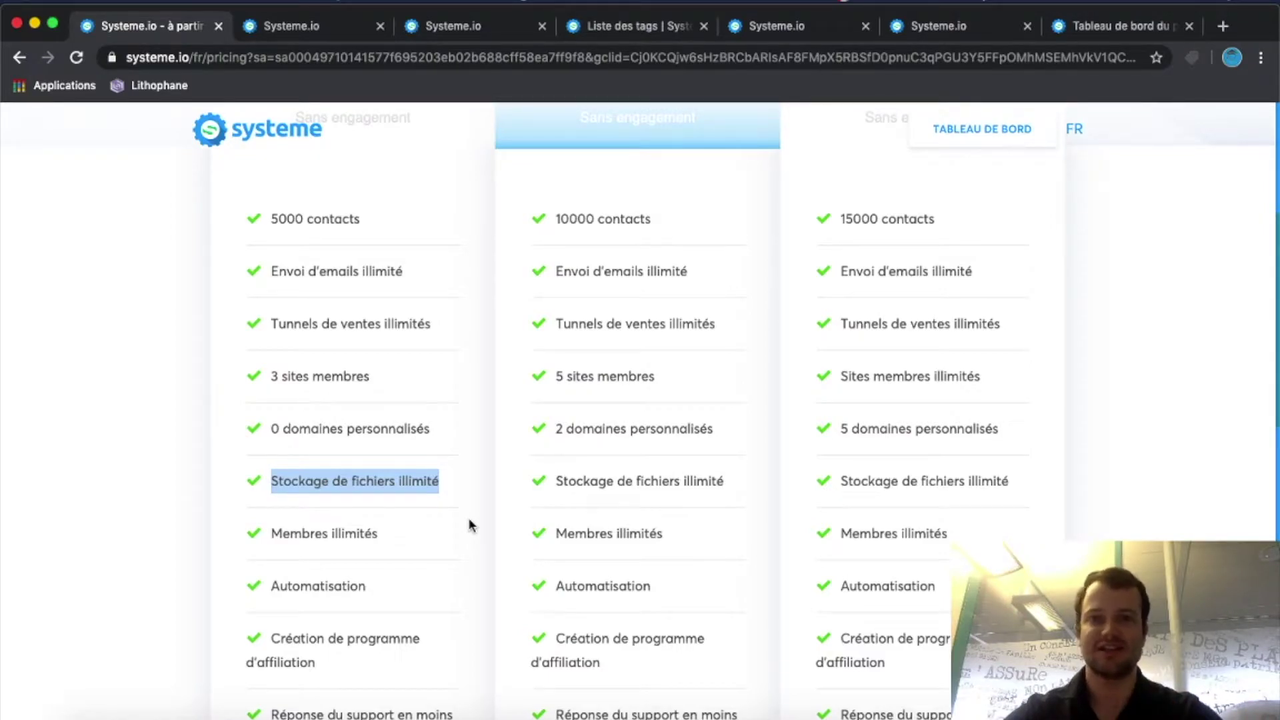
{"action": "scroll", "coordinate": [468, 518], "scroll_direction": "down", "scroll_amount": 2}
{"action": "left_click", "coordinate": [393, 479]}
{"action": "left_click_drag", "start_coordinate": [393, 479], "coordinate": [226, 462]}
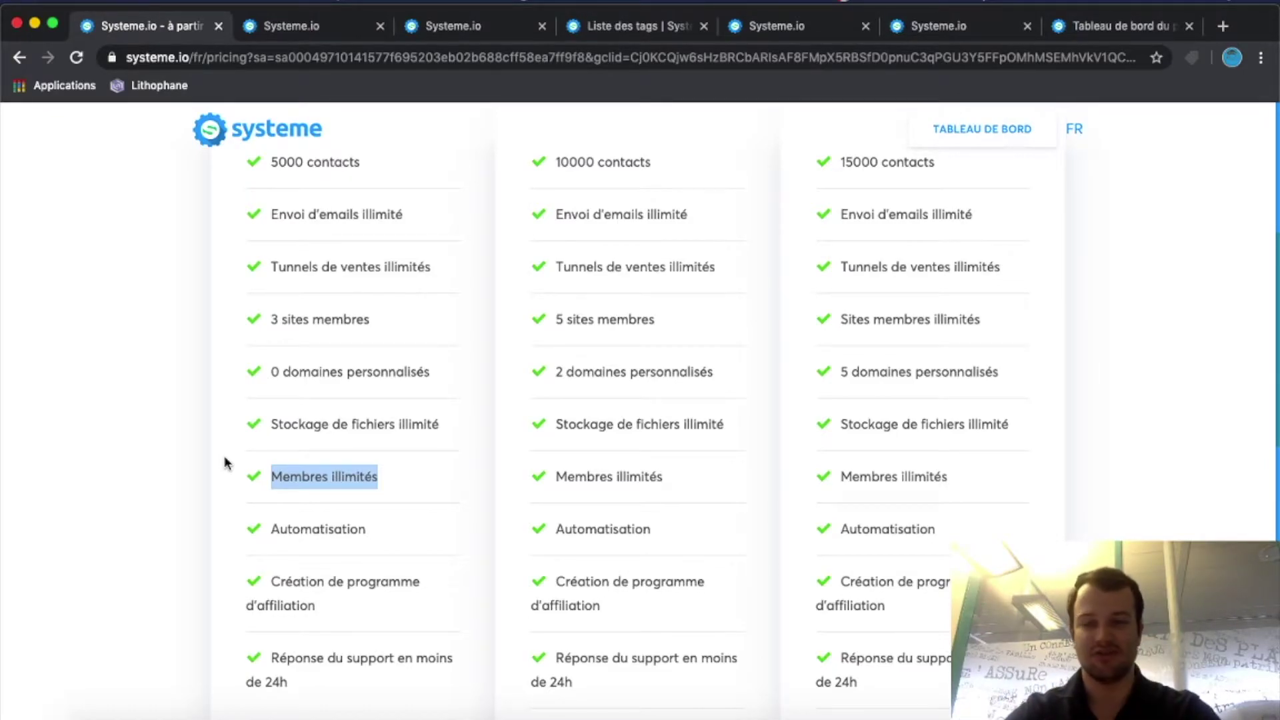
{"action": "double_click", "coordinate": [305, 522]}
{"action": "scroll", "coordinate": [380, 544], "scroll_direction": "down", "scroll_amount": 3}
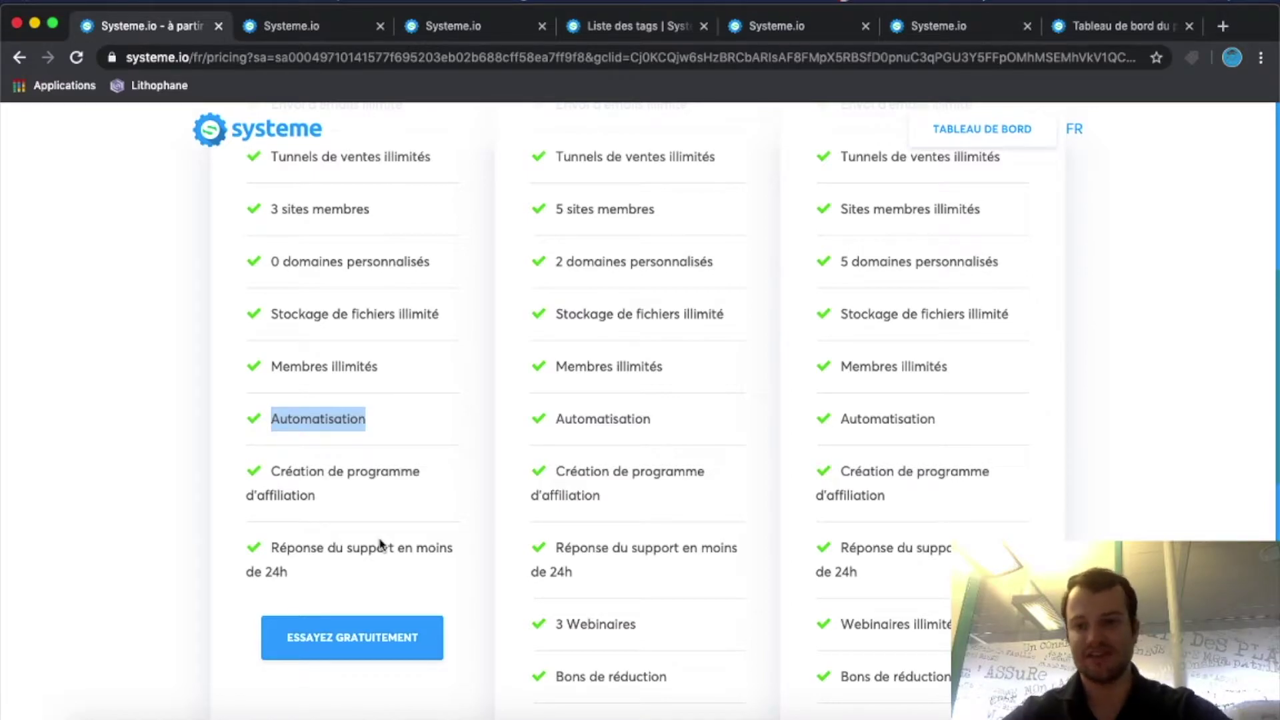
{"action": "left_click_drag", "start_coordinate": [327, 492], "coordinate": [262, 470]}
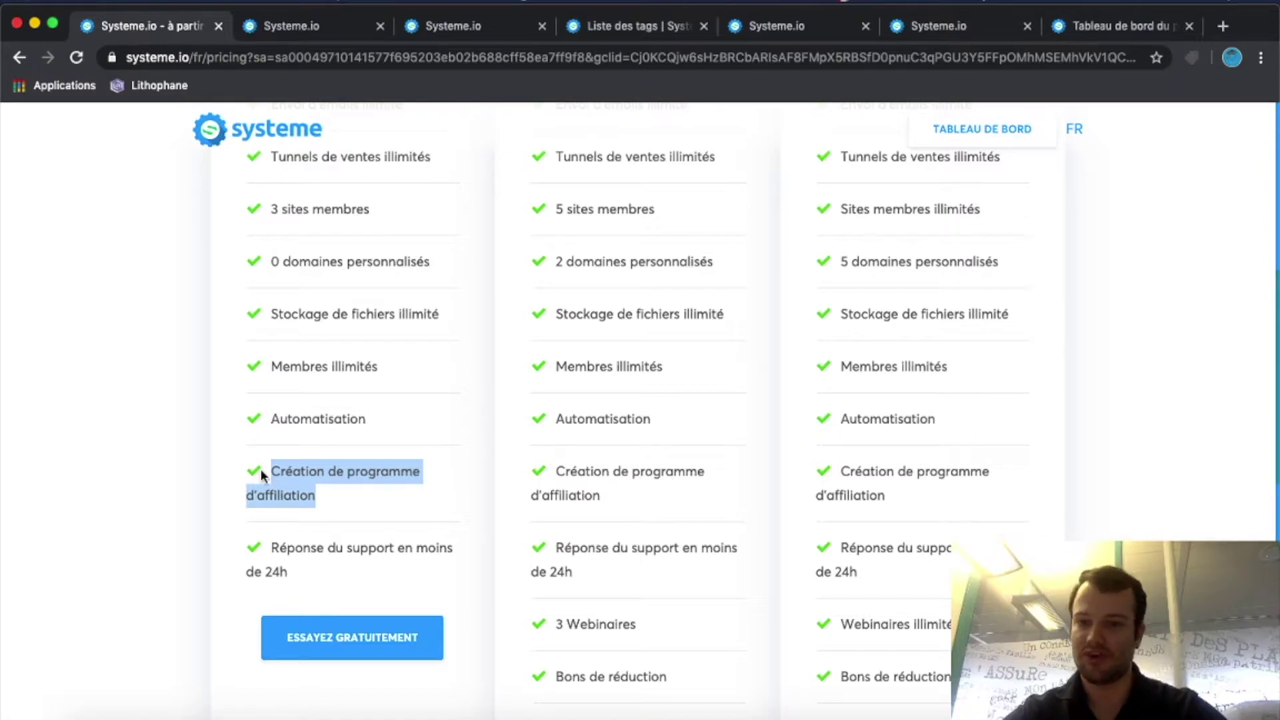
{"action": "left_click_drag", "start_coordinate": [304, 574], "coordinate": [250, 553]}
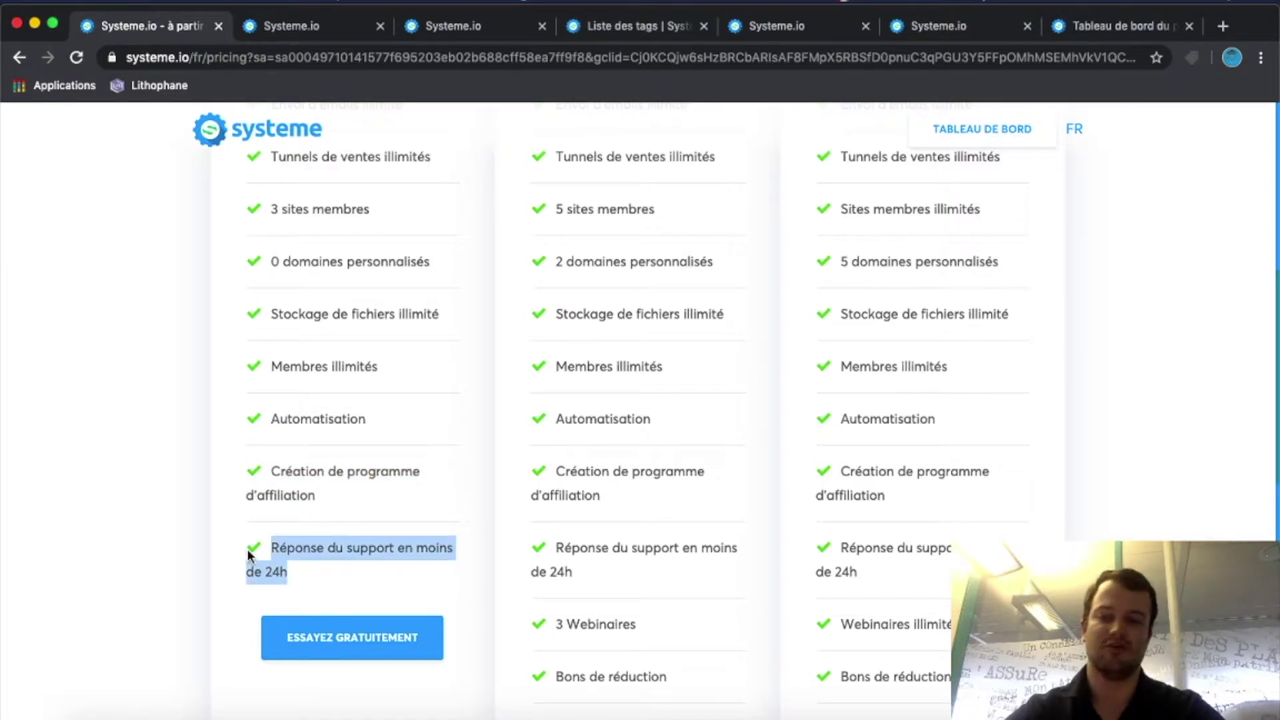
{"action": "scroll", "coordinate": [250, 554], "scroll_direction": "up", "scroll_amount": 8}
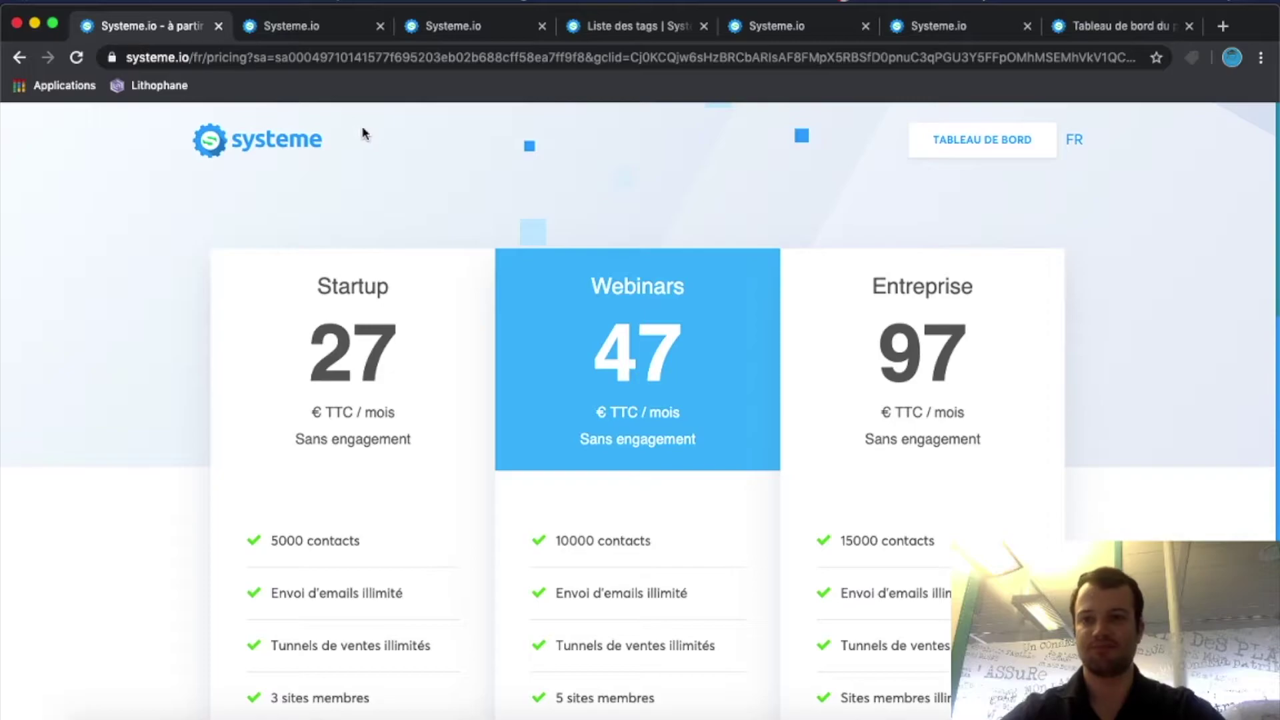
In the open pop_up_BTS_SIO funnel, view the settings of the popup form, the Merci Inscription page and the Pack Complet sales page
{"action": "left_click", "coordinate": [319, 32]}
{"action": "scroll", "coordinate": [347, 212], "scroll_direction": "down", "scroll_amount": 1}
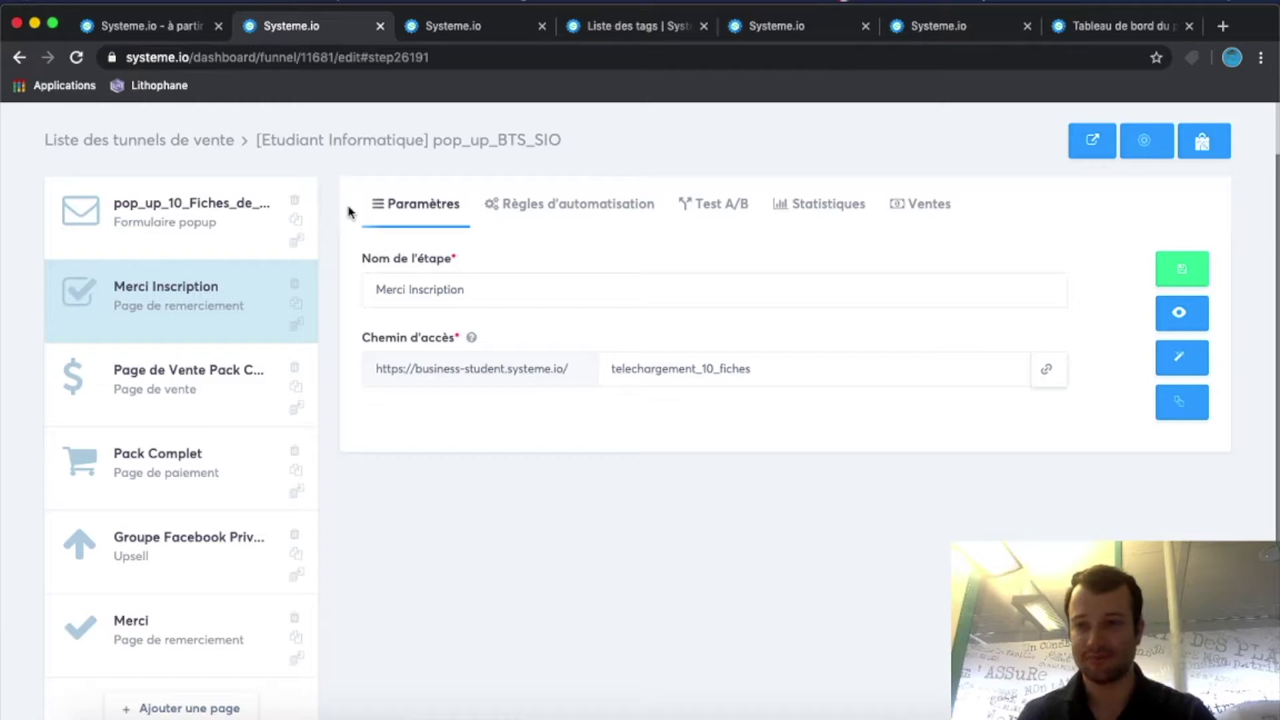
{"action": "scroll", "coordinate": [192, 338], "scroll_direction": "down", "scroll_amount": 1}
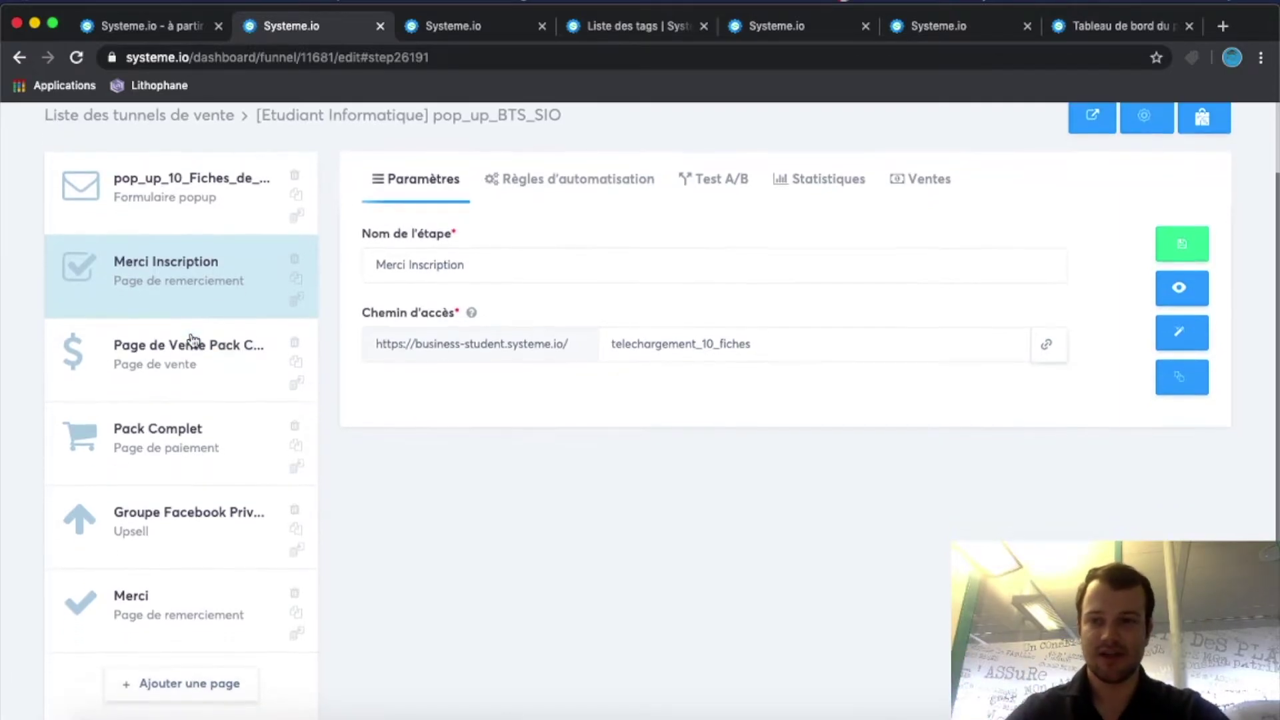
{"action": "left_click", "coordinate": [228, 215]}
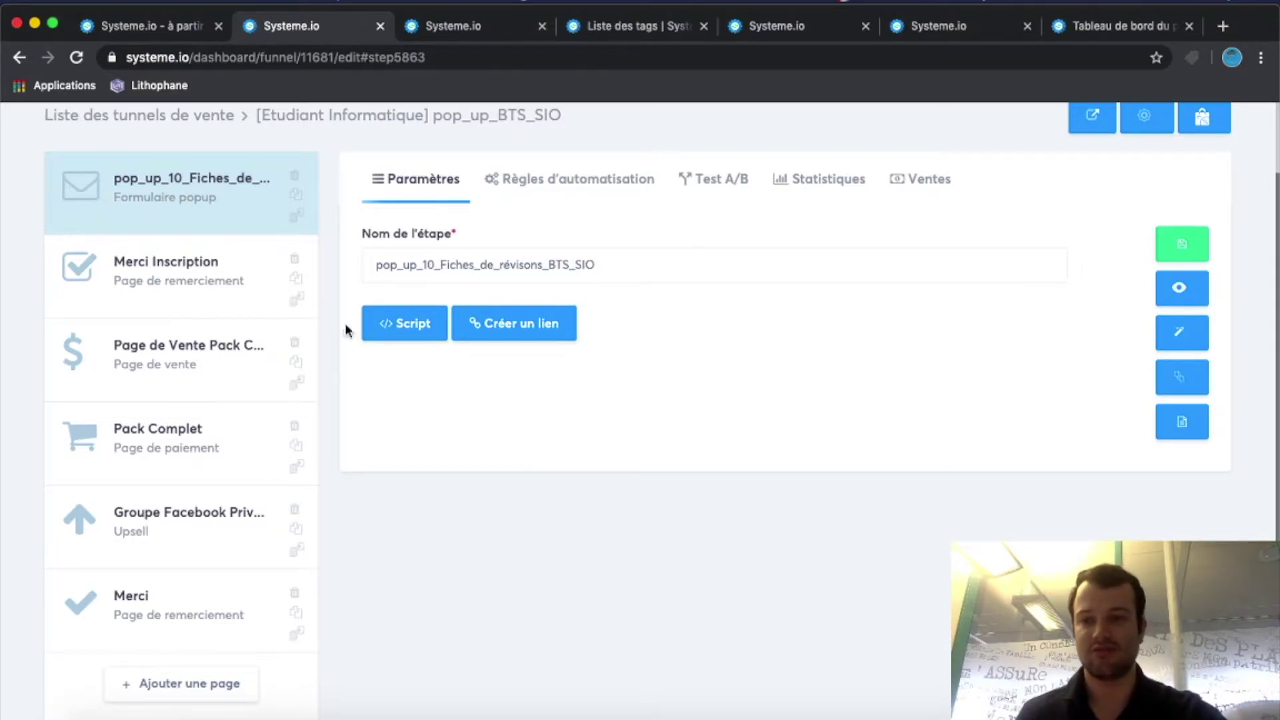
{"action": "left_click", "coordinate": [215, 302]}
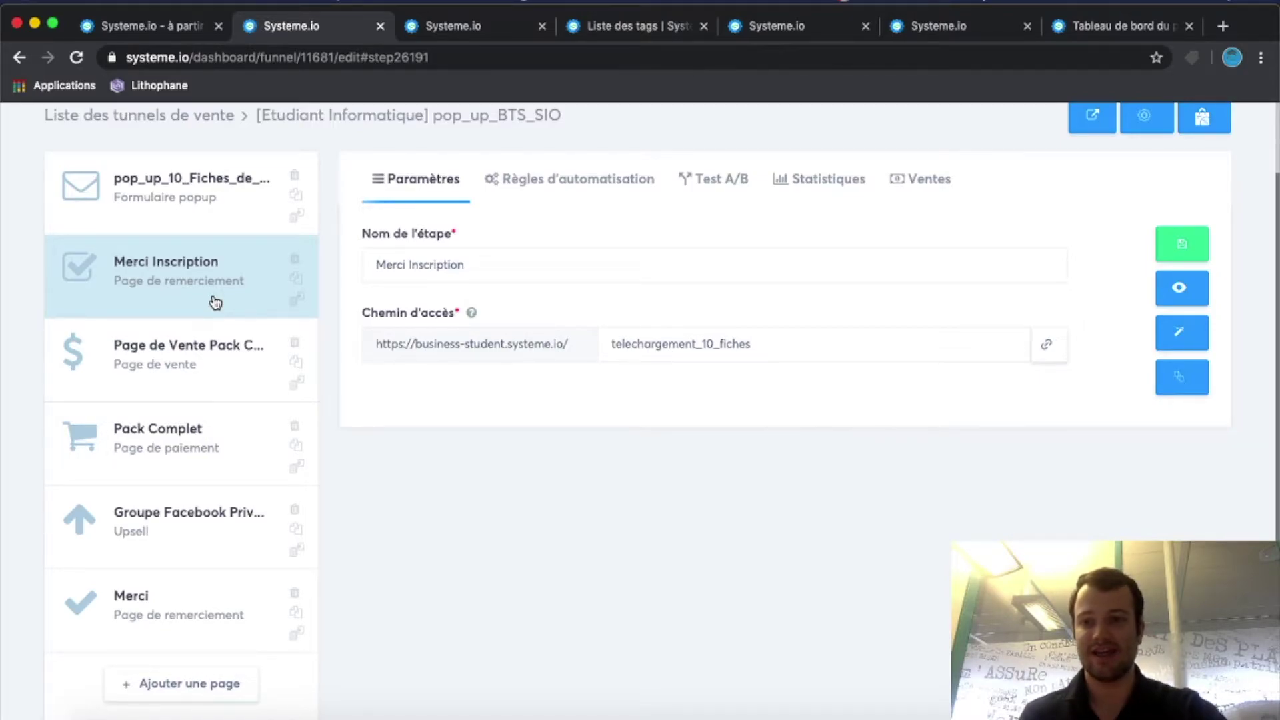
{"action": "left_click", "coordinate": [177, 376]}
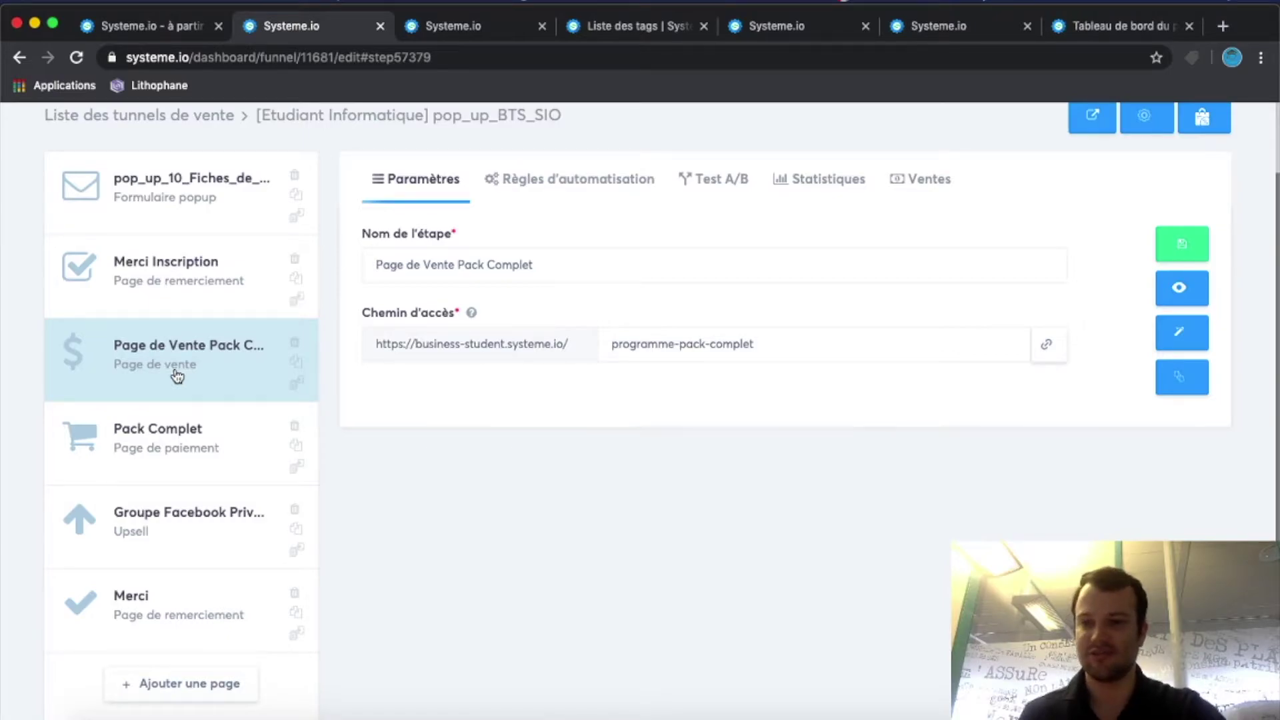
View the funnel's Pack Complet payment page, Groupe Facebook Privé upsell and Merci page, ending back on the popup form
{"action": "left_click", "coordinate": [171, 438]}
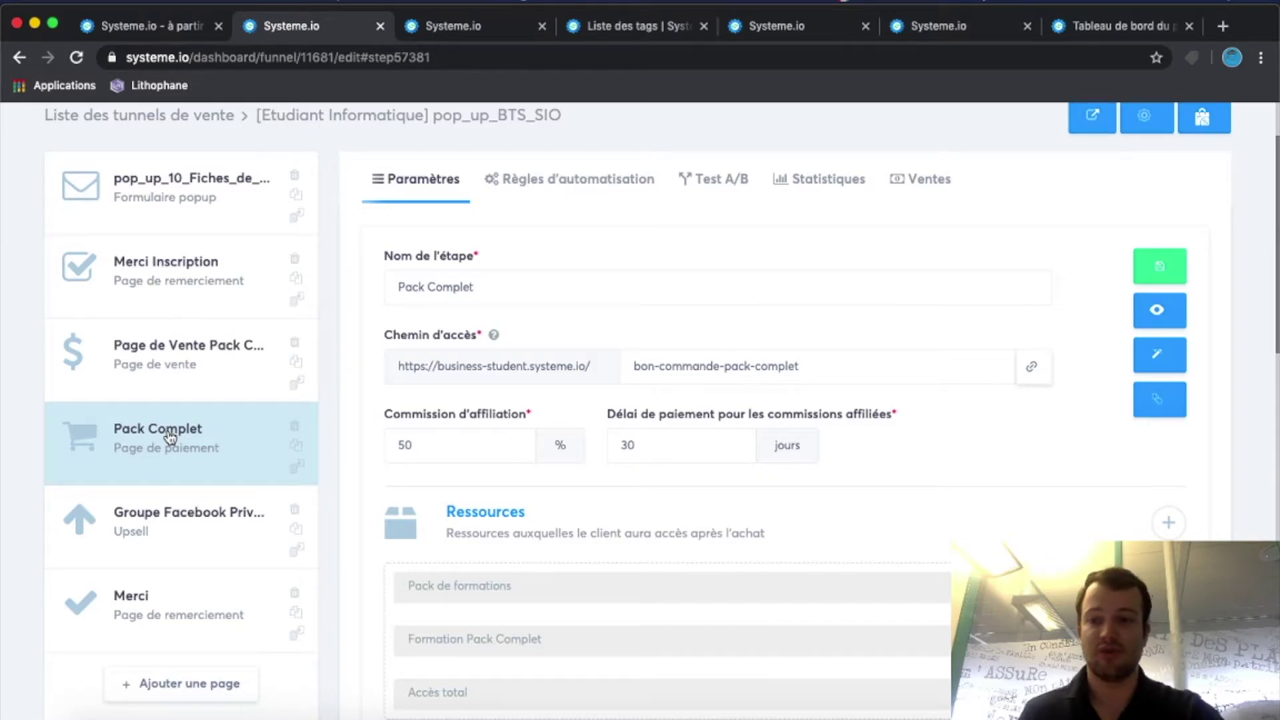
{"action": "scroll", "coordinate": [167, 526], "scroll_direction": "down", "scroll_amount": 1}
{"action": "left_click", "coordinate": [179, 482]}
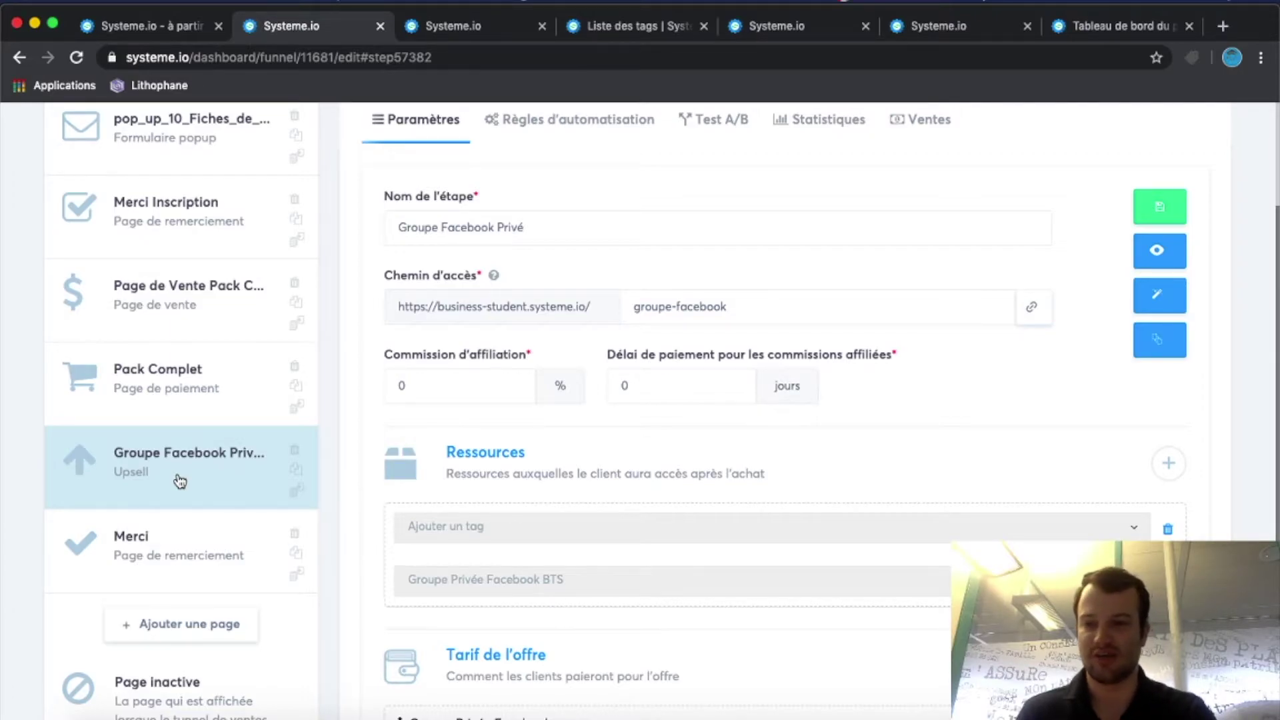
{"action": "left_click", "coordinate": [168, 553]}
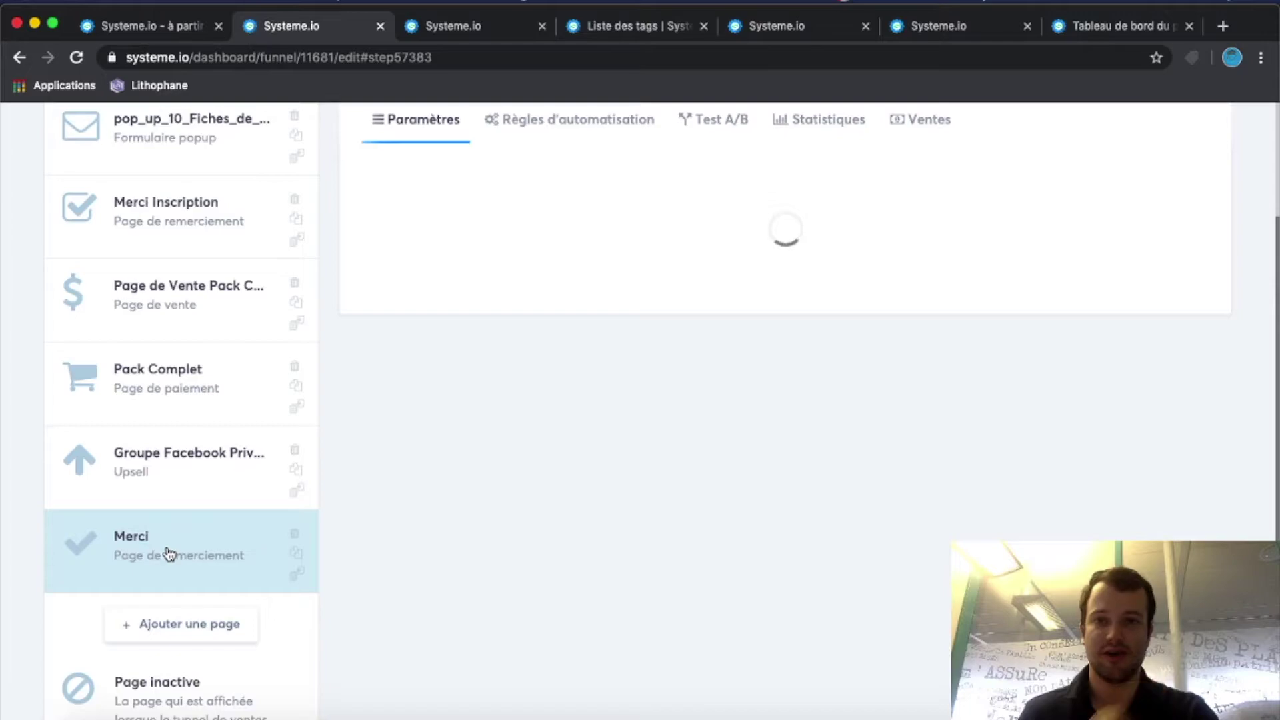
{"action": "scroll", "coordinate": [410, 467], "scroll_direction": "up", "scroll_amount": 2}
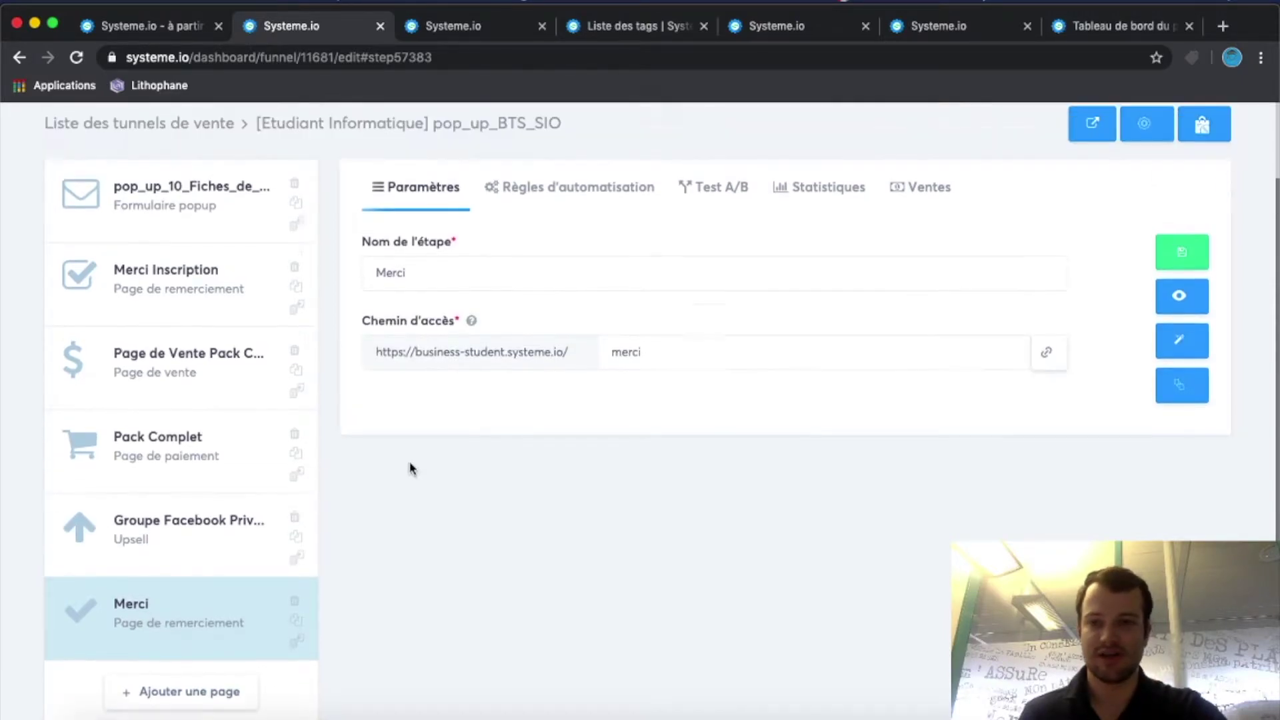
{"action": "left_click", "coordinate": [154, 260]}
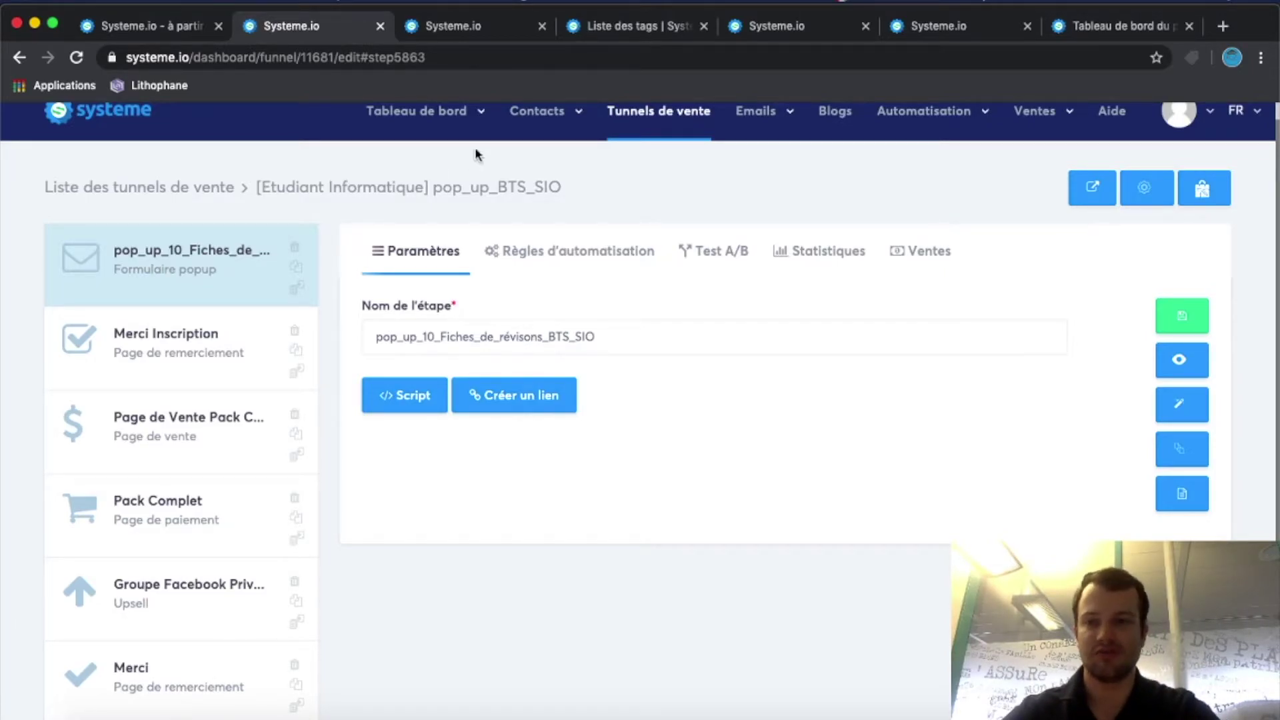
Switch to the open Dossier E6 funnel and view the settings of its Page de Vente E6 step
{"action": "left_click", "coordinate": [464, 25]}
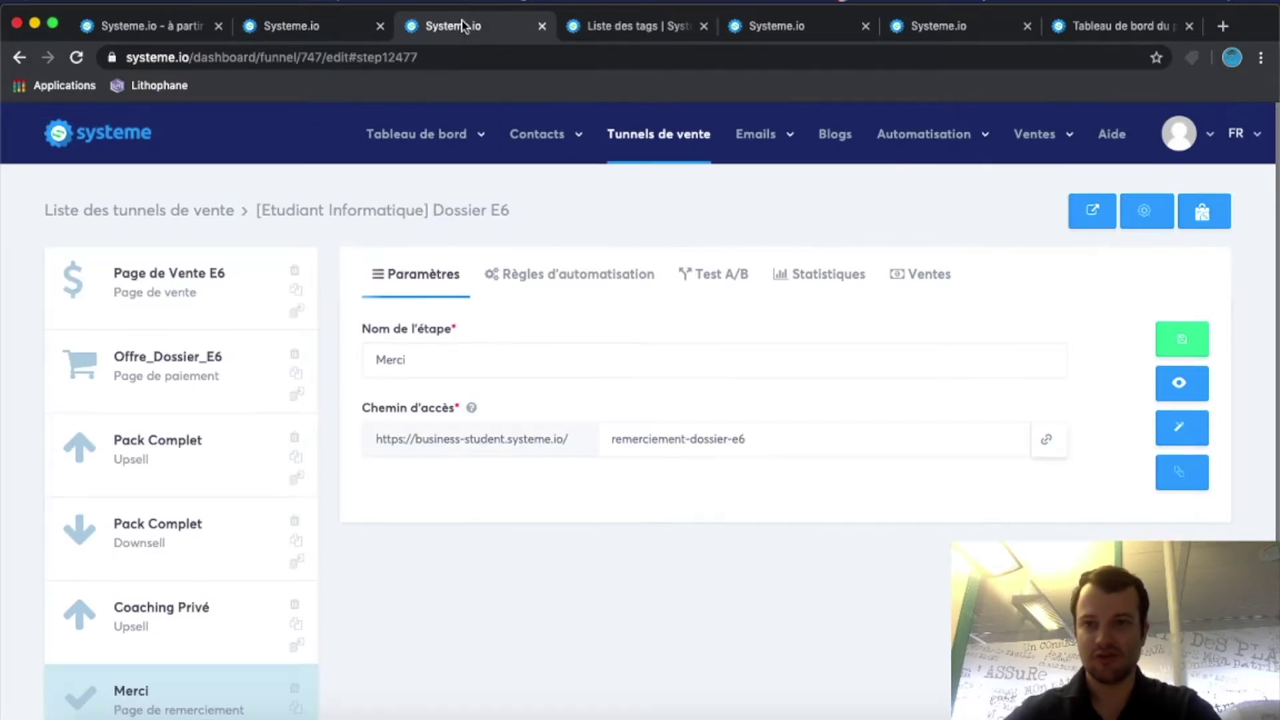
{"action": "scroll", "coordinate": [485, 197], "scroll_direction": "down", "scroll_amount": 1}
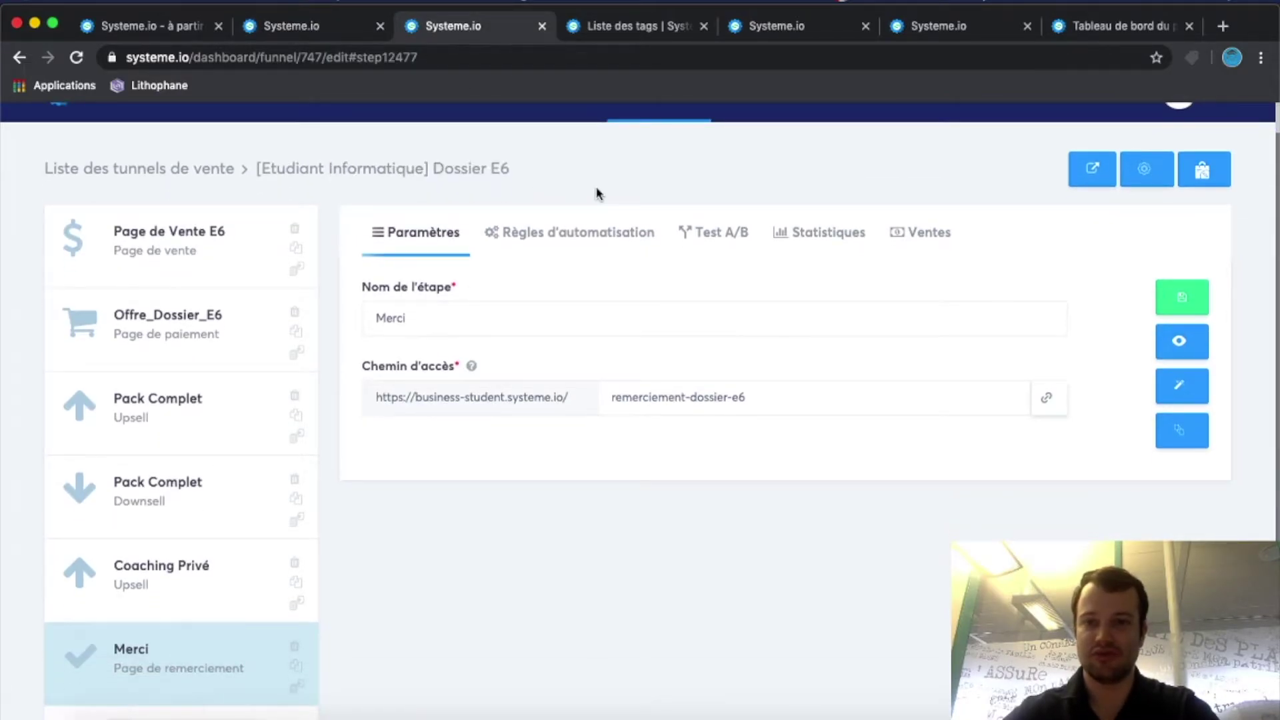
{"action": "left_click", "coordinate": [202, 270]}
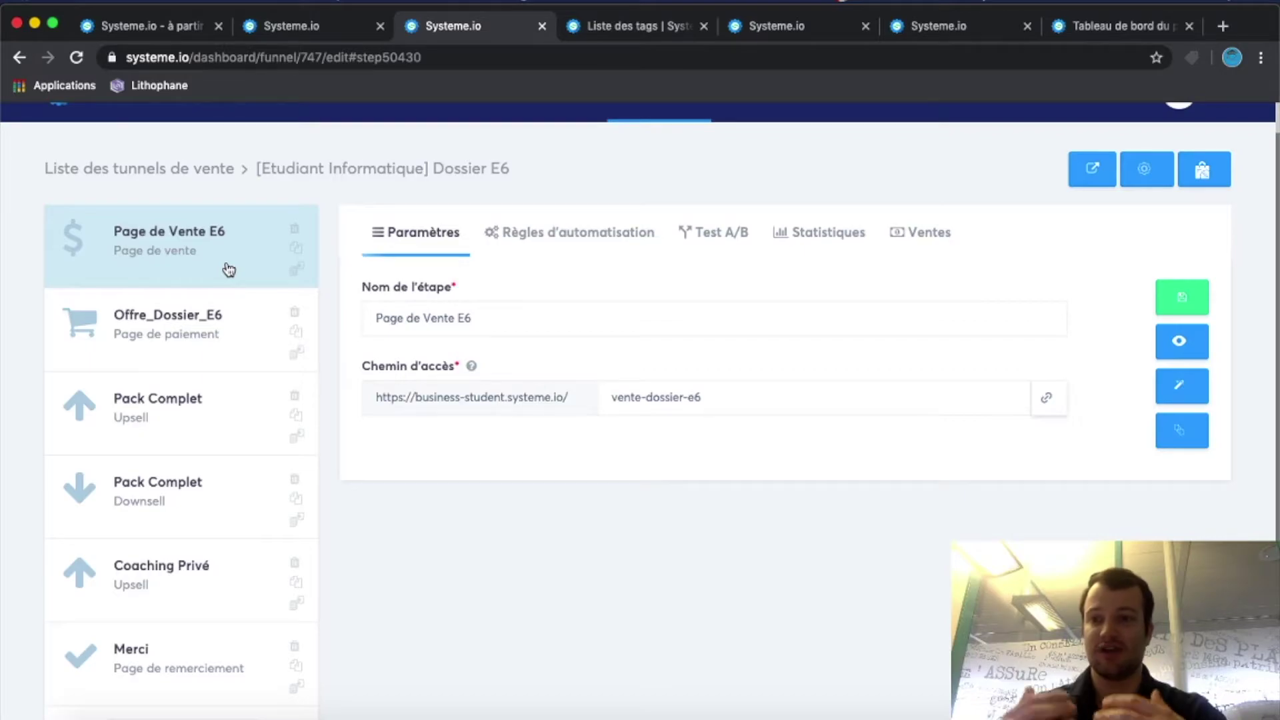
Examine the Offre_Dossier_E6 payment page's settings, including its resources, offer prices, discount coupons and order bump
{"action": "left_click", "coordinate": [208, 321]}
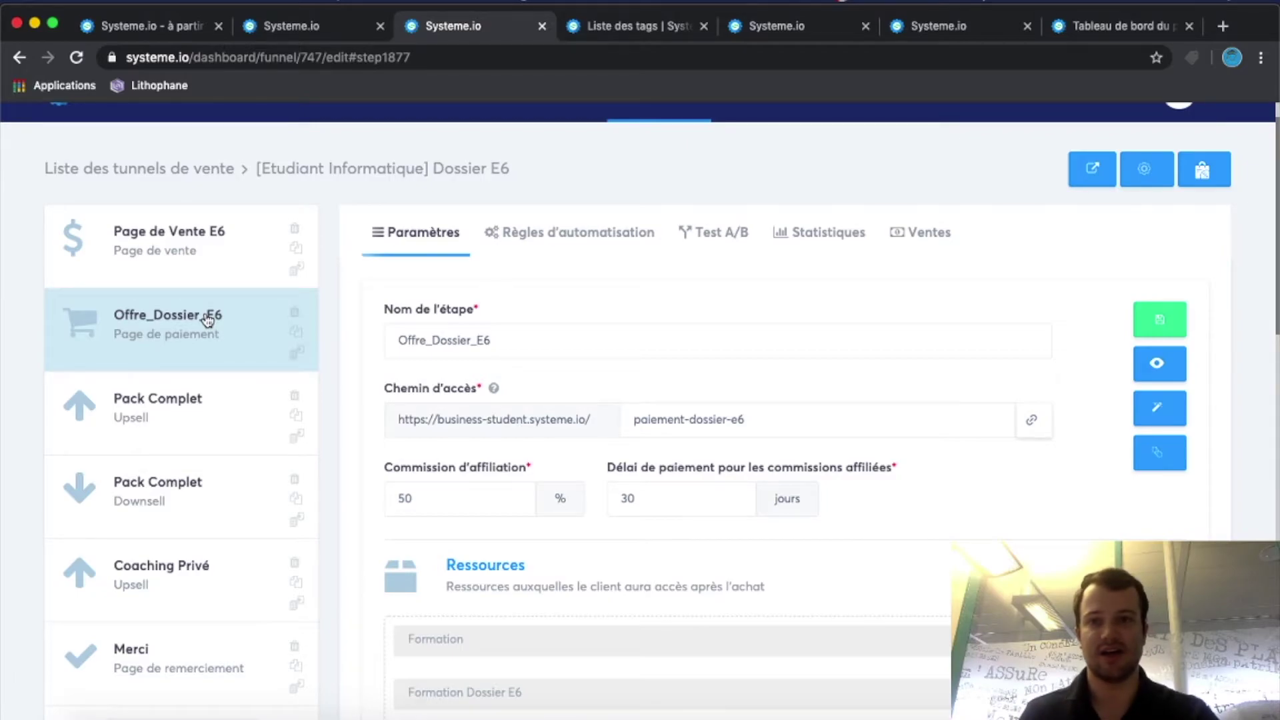
{"action": "scroll", "coordinate": [518, 340], "scroll_direction": "down", "scroll_amount": 5}
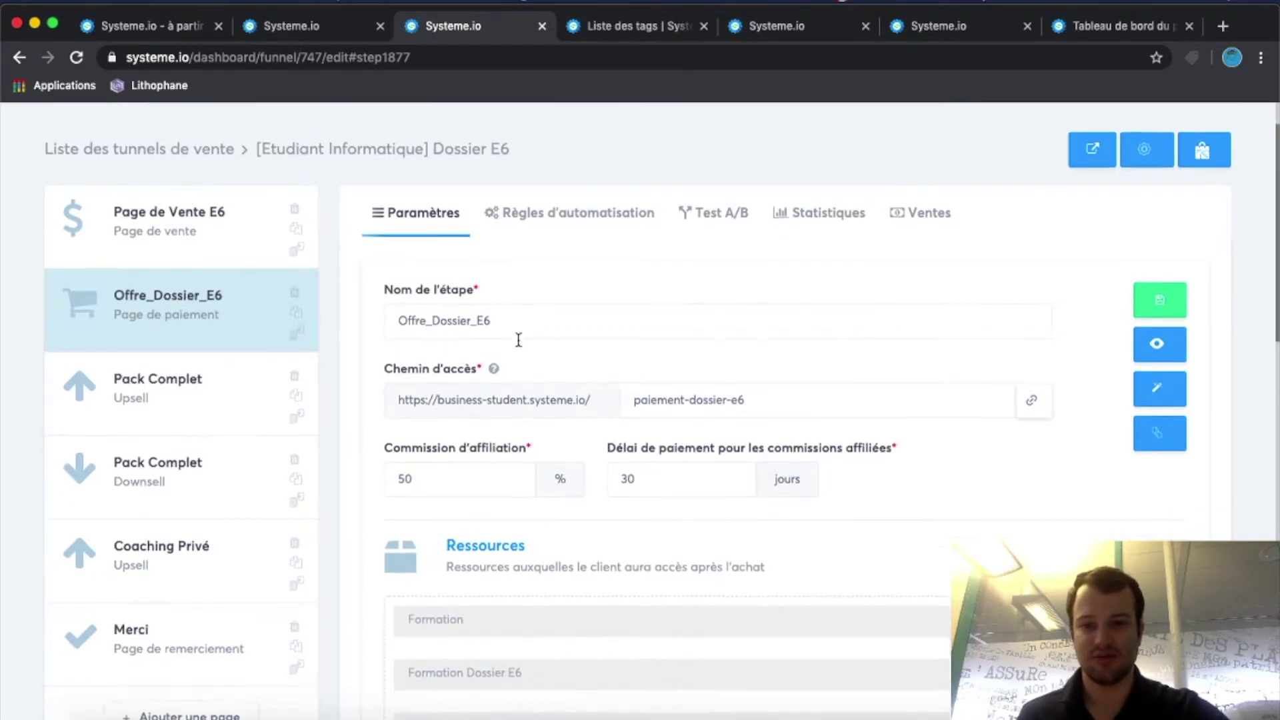
{"action": "scroll", "coordinate": [519, 340], "scroll_direction": "down", "scroll_amount": 10}
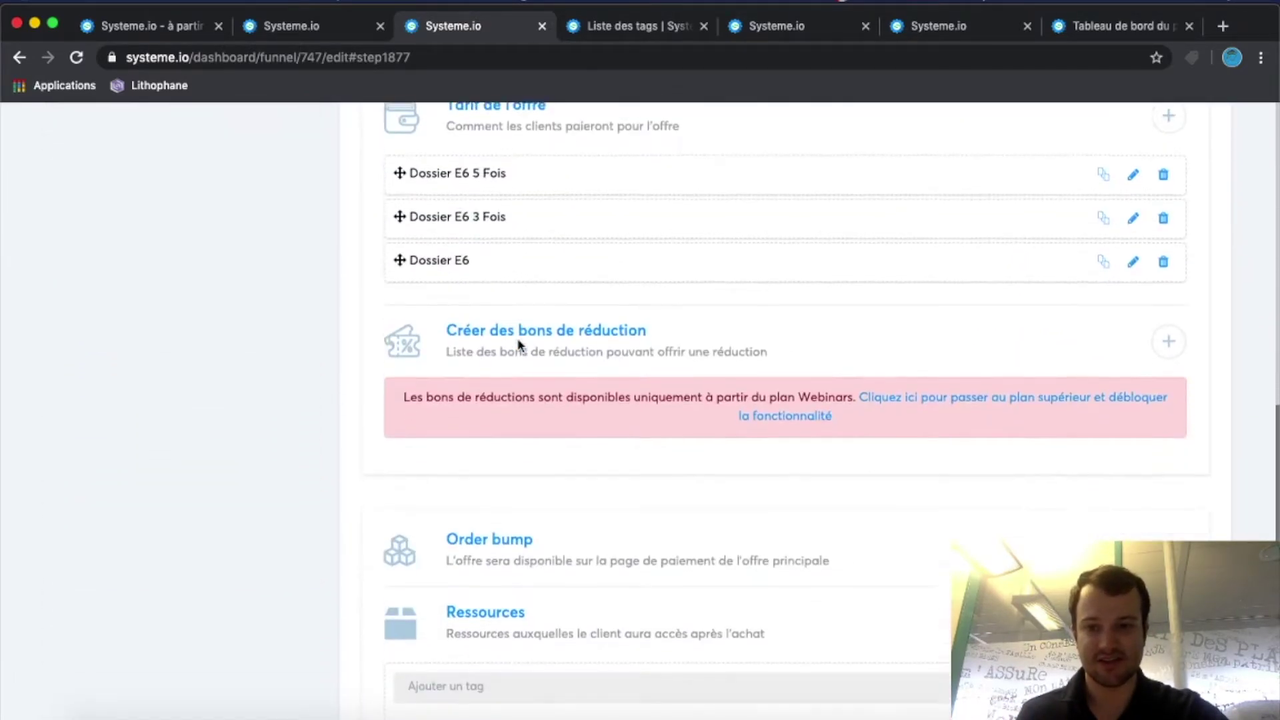
{"action": "scroll", "coordinate": [518, 340], "scroll_direction": "down", "scroll_amount": 1}
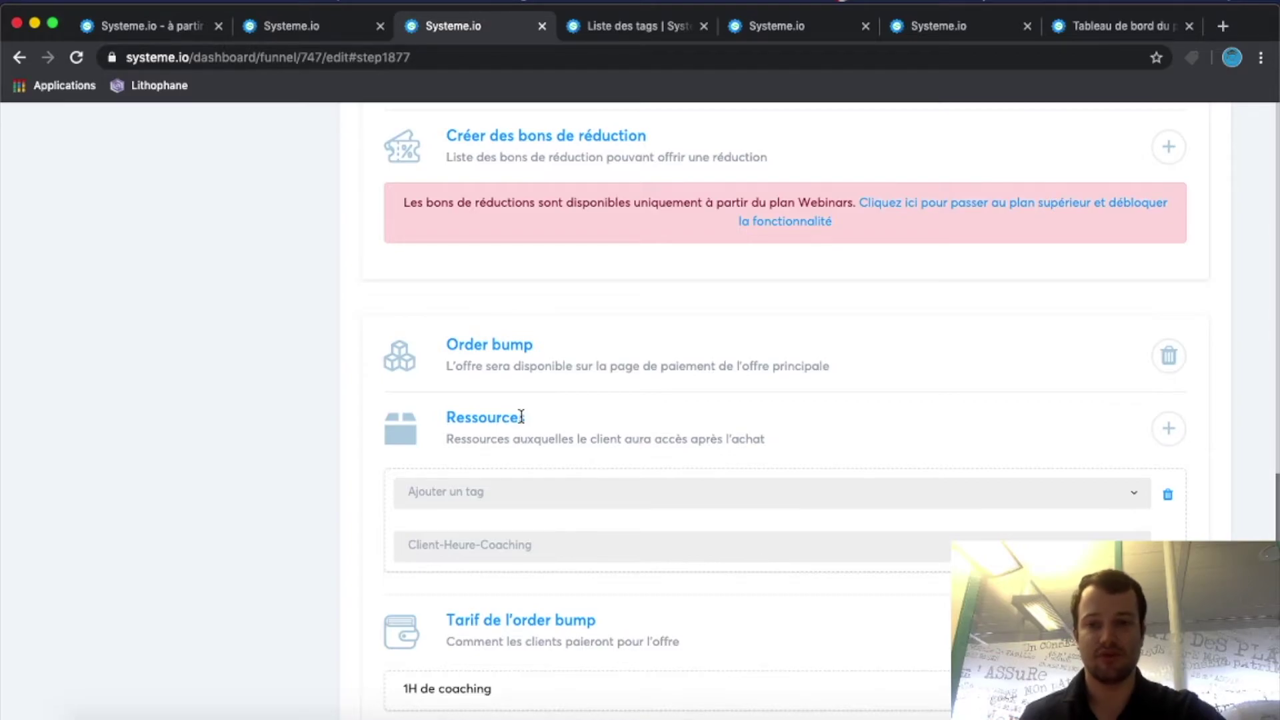
{"action": "scroll", "coordinate": [522, 416], "scroll_direction": "up", "scroll_amount": 10}
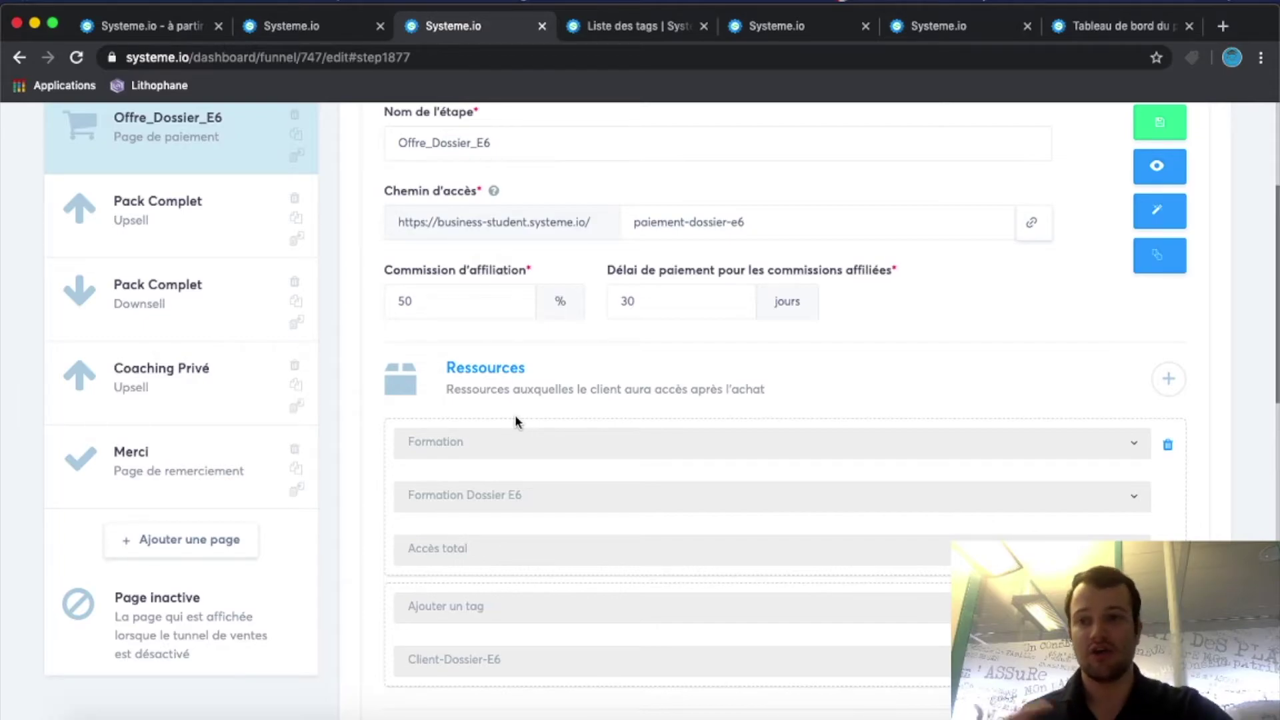
View the settings of the Dossier E6 funnel's Pack Complet upsell, Coaching Privé upsell and Merci thank-you page
{"action": "left_click", "coordinate": [153, 208]}
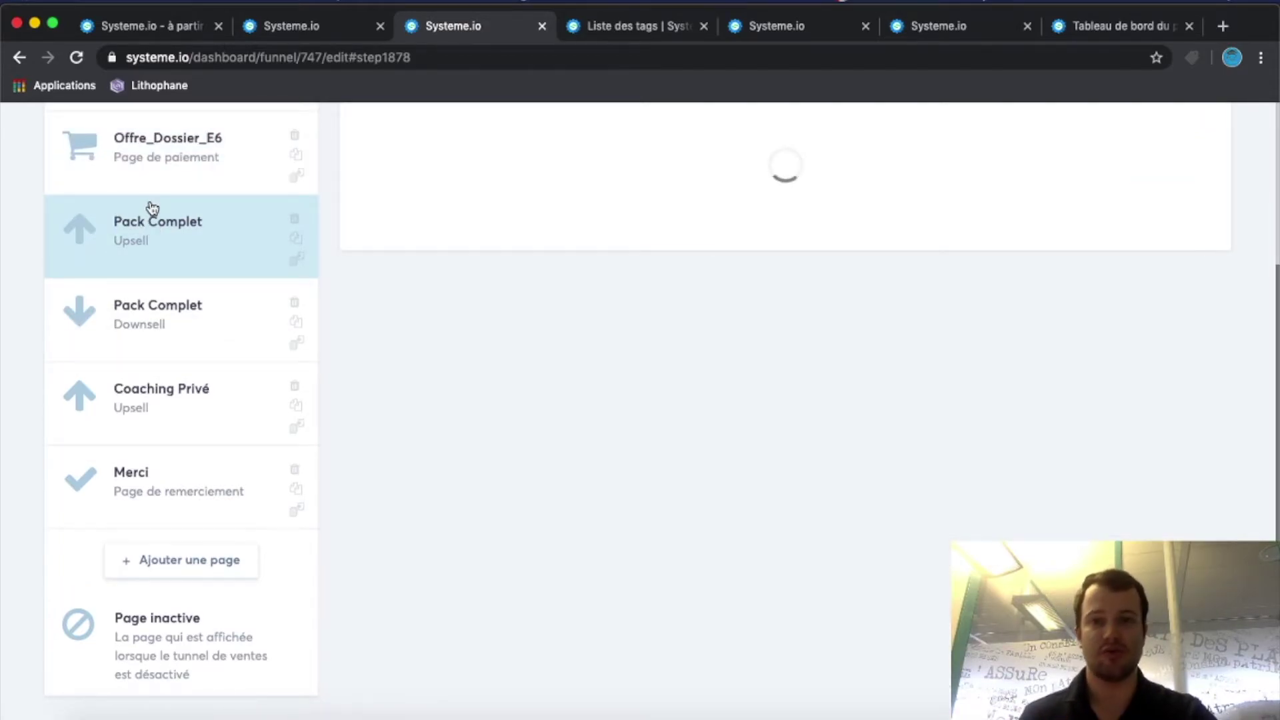
{"action": "scroll", "coordinate": [425, 353], "scroll_direction": "up", "scroll_amount": 5}
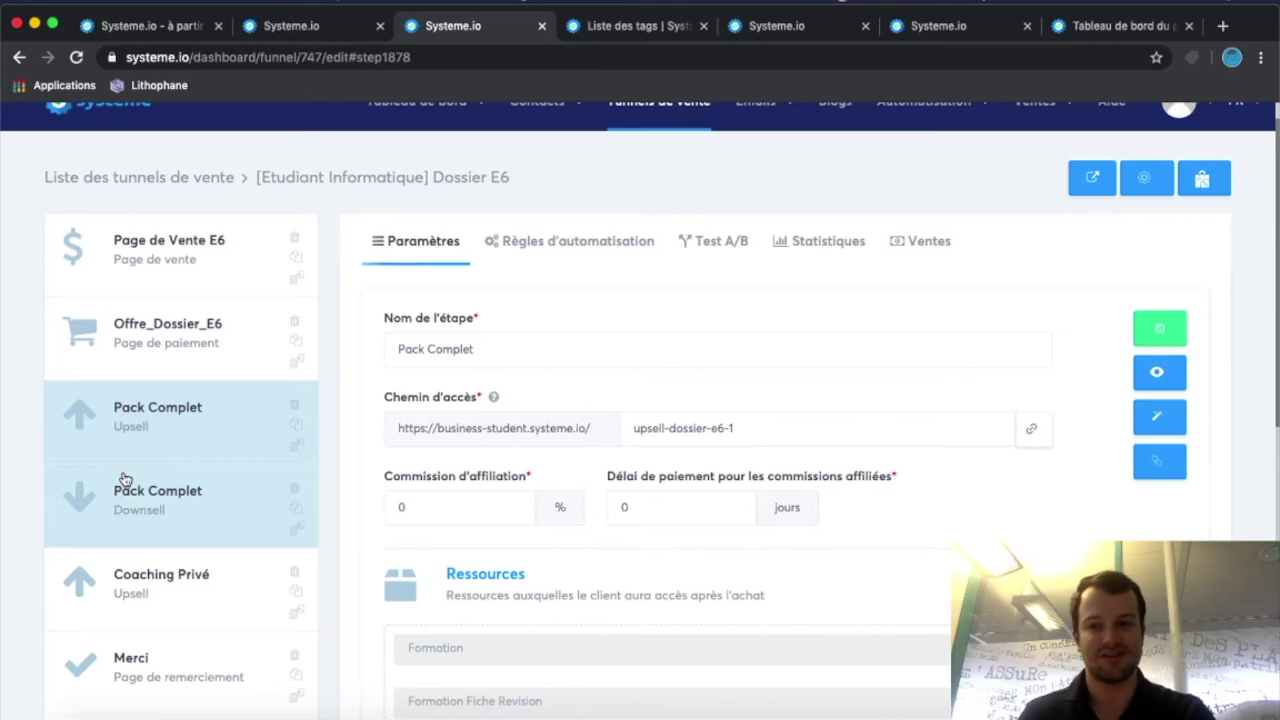
{"action": "scroll", "coordinate": [125, 479], "scroll_direction": "down", "scroll_amount": 2}
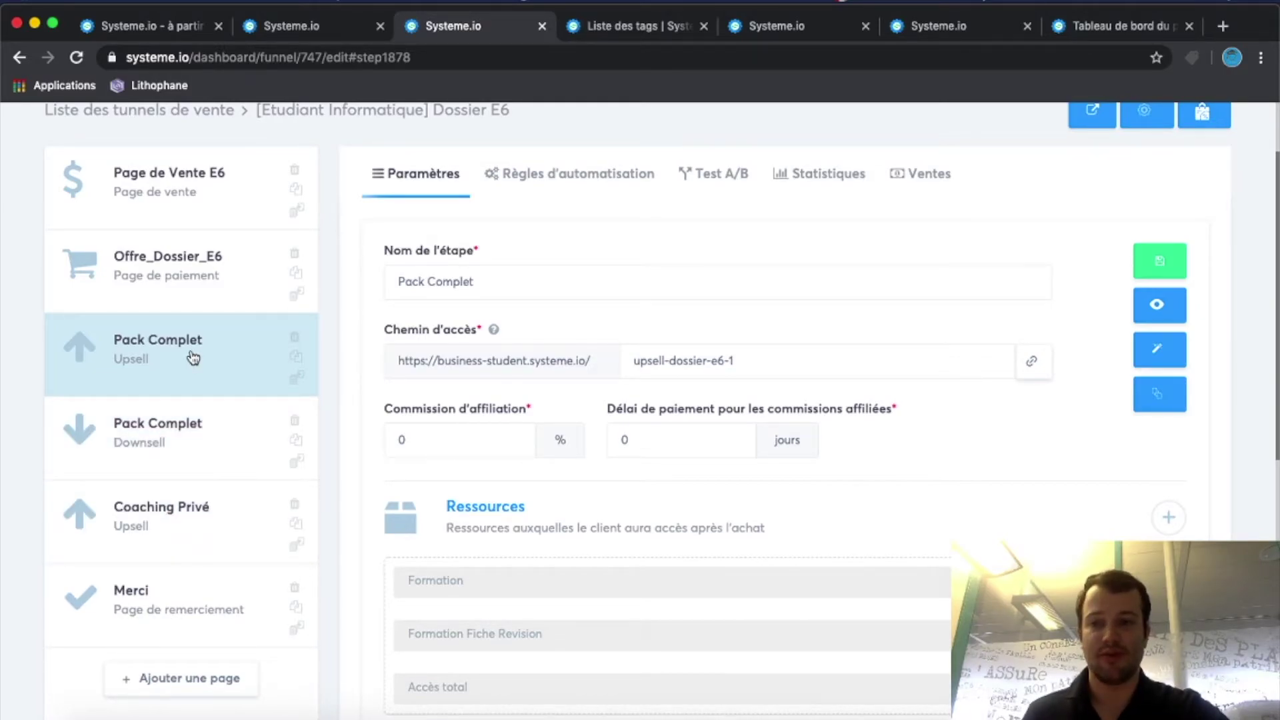
{"action": "left_click", "coordinate": [173, 526]}
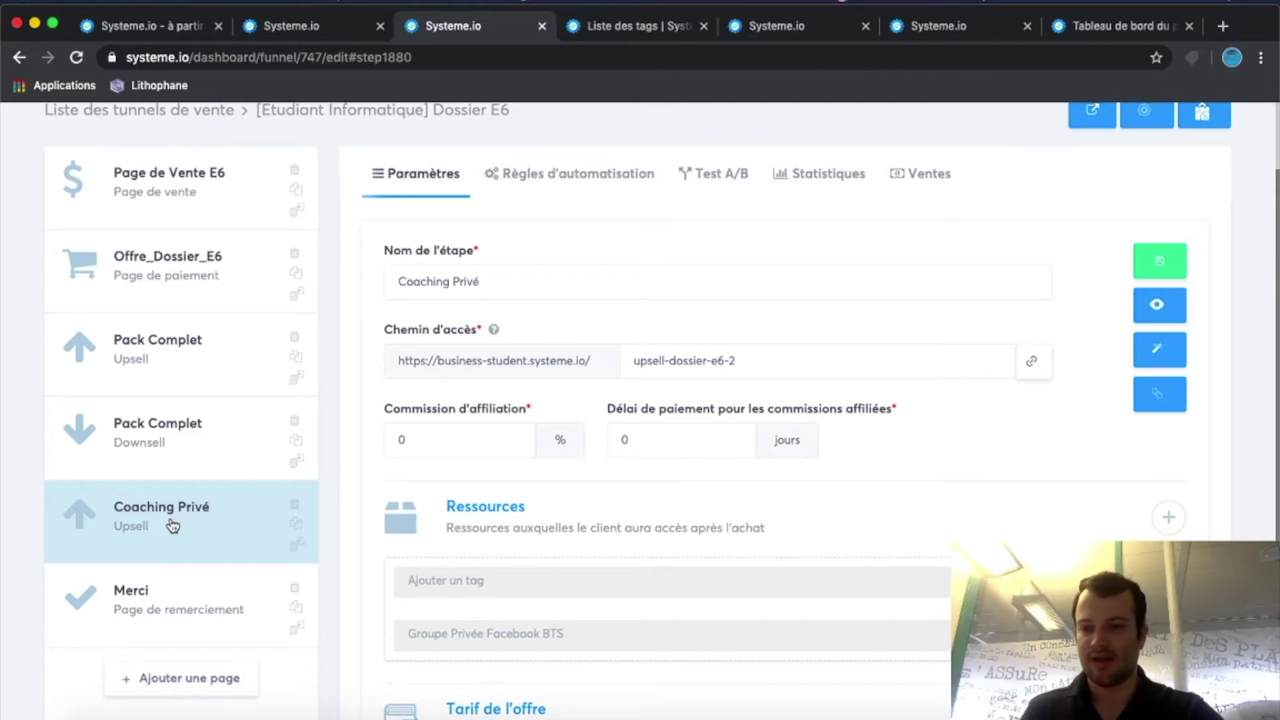
{"action": "left_click", "coordinate": [184, 620]}
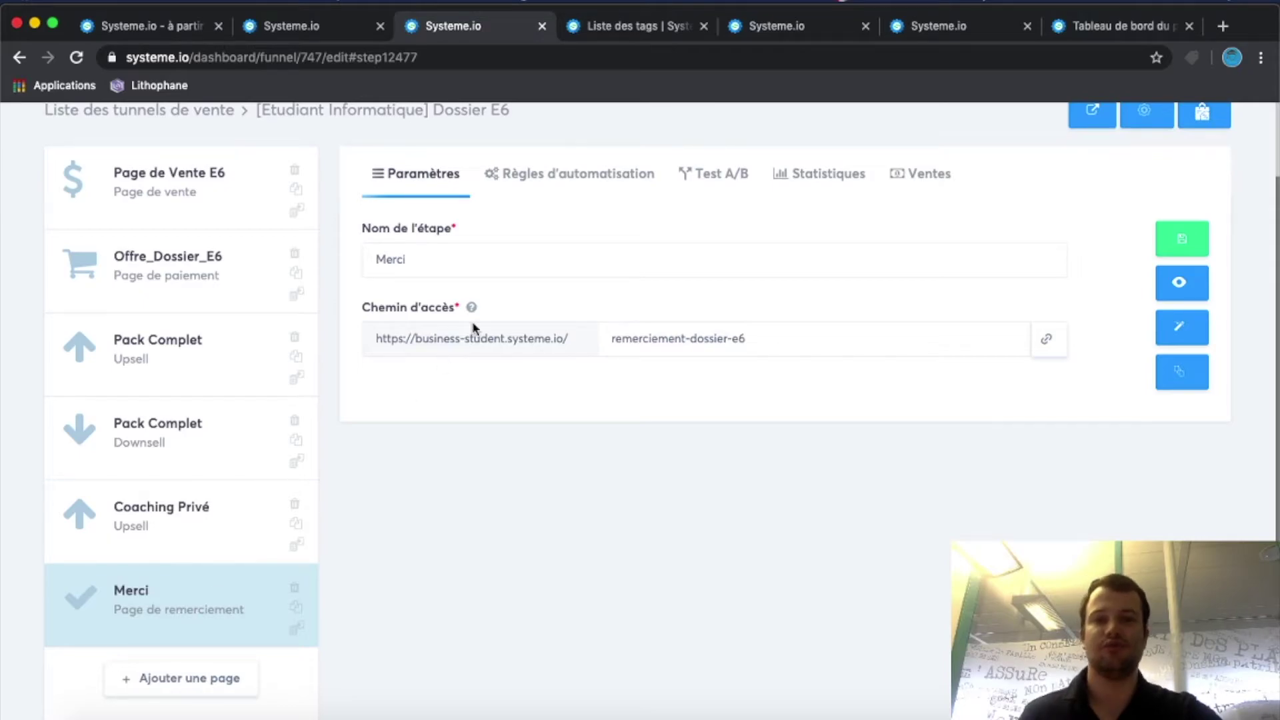
Switch to the open tag list and review the contacts per tag, highlighting the Client-Pack-Complet row and its total of subscribed contacts
{"action": "left_click", "coordinate": [622, 33]}
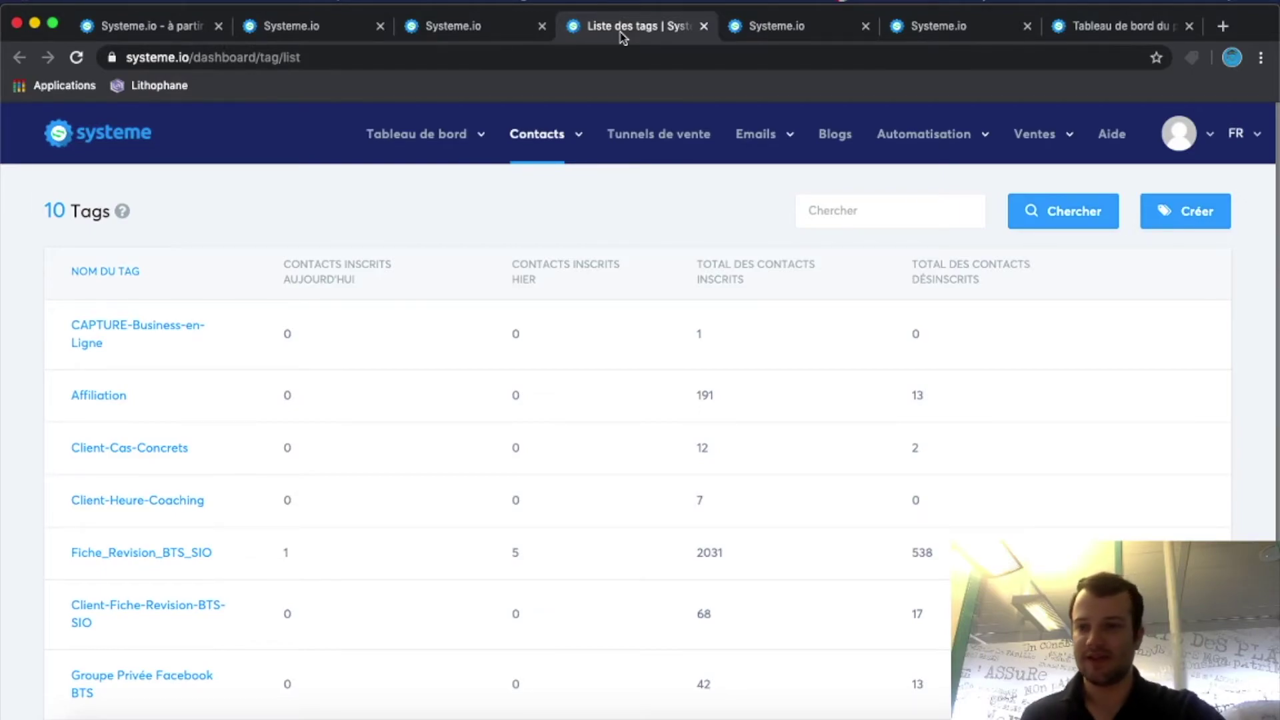
{"action": "scroll", "coordinate": [562, 194], "scroll_direction": "down", "scroll_amount": 3}
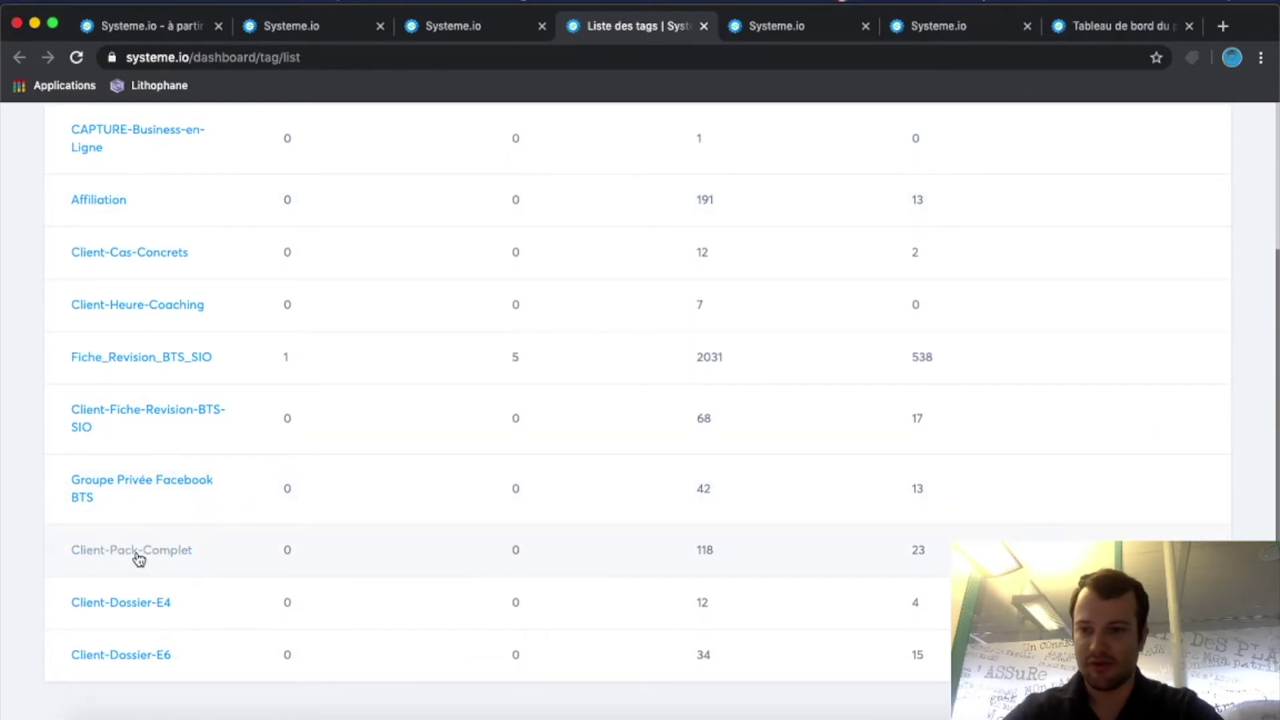
{"action": "left_click_drag", "start_coordinate": [69, 553], "coordinate": [930, 551]}
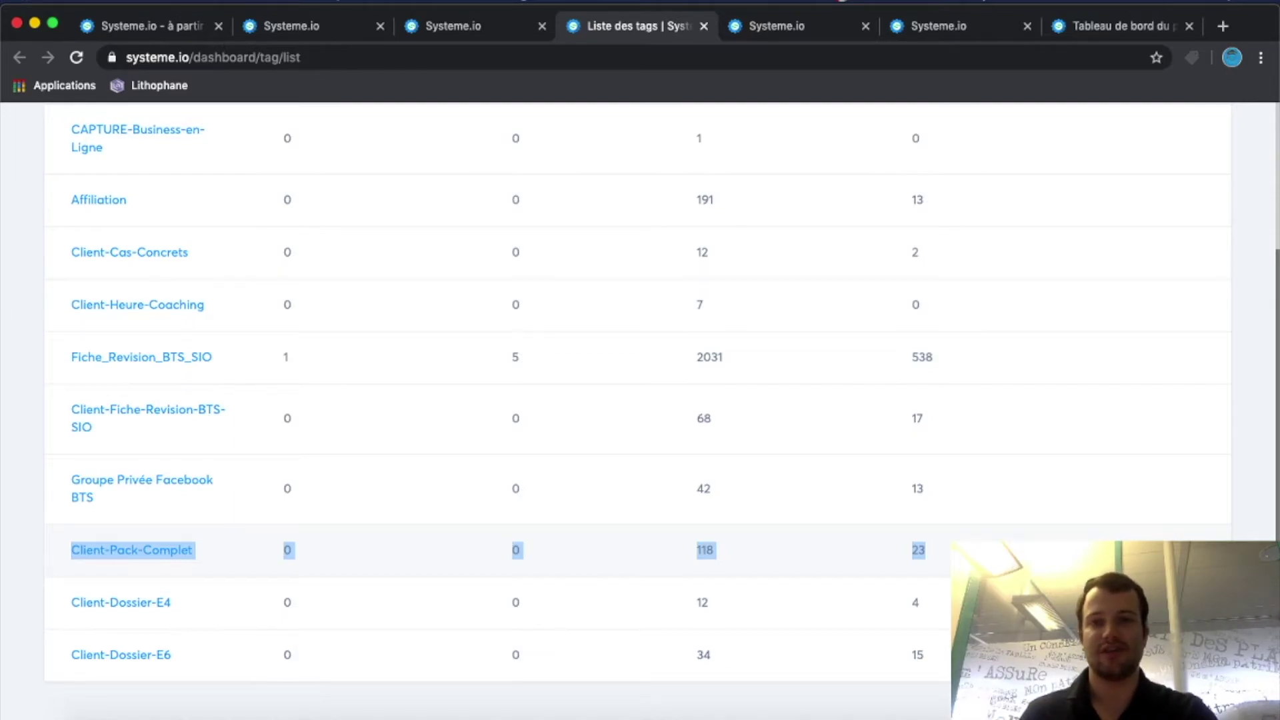
{"action": "left_click", "coordinate": [708, 551]}
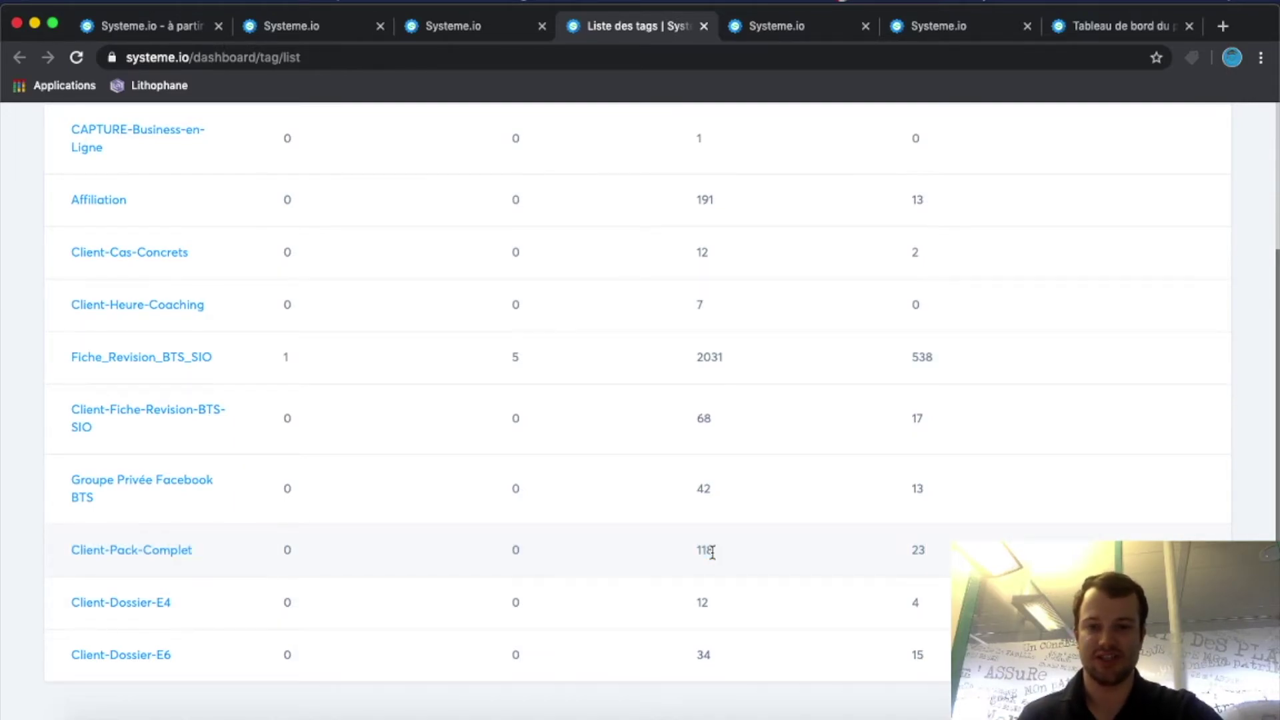
{"action": "double_click", "coordinate": [700, 548]}
{"action": "scroll", "coordinate": [758, 552], "scroll_direction": "up", "scroll_amount": 5}
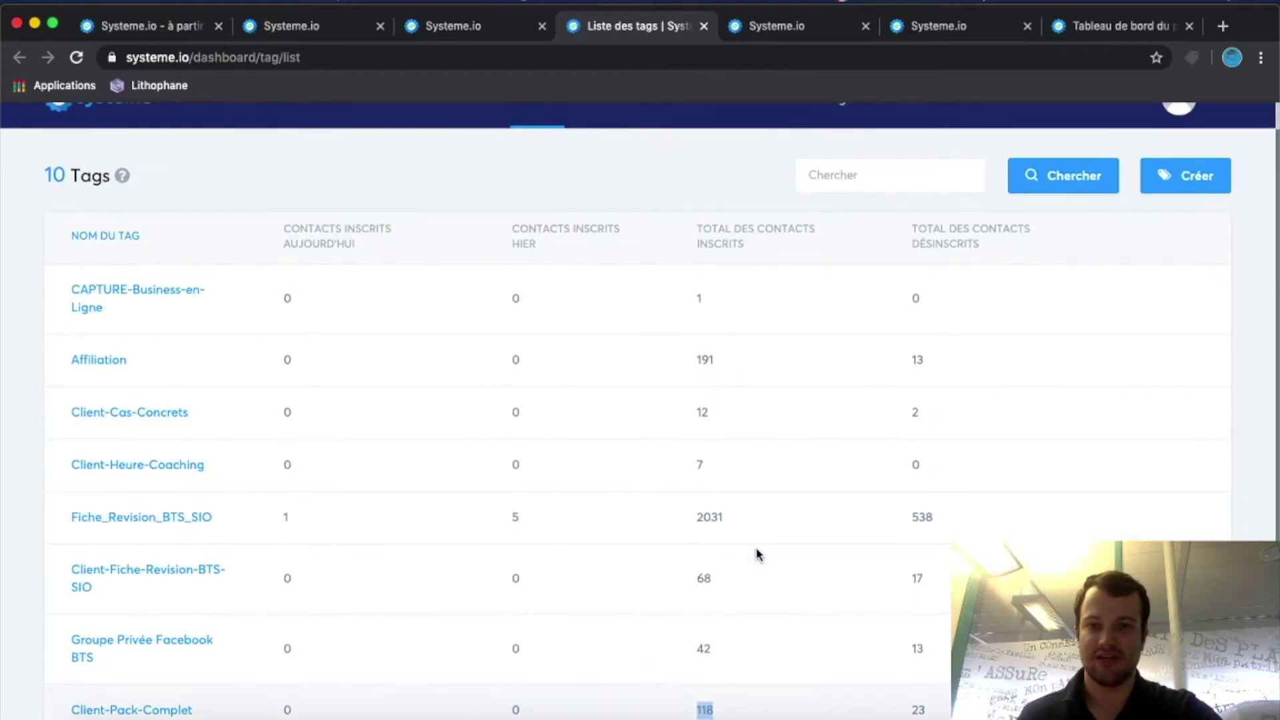
{"action": "scroll", "coordinate": [734, 516], "scroll_direction": "down", "scroll_amount": 2}
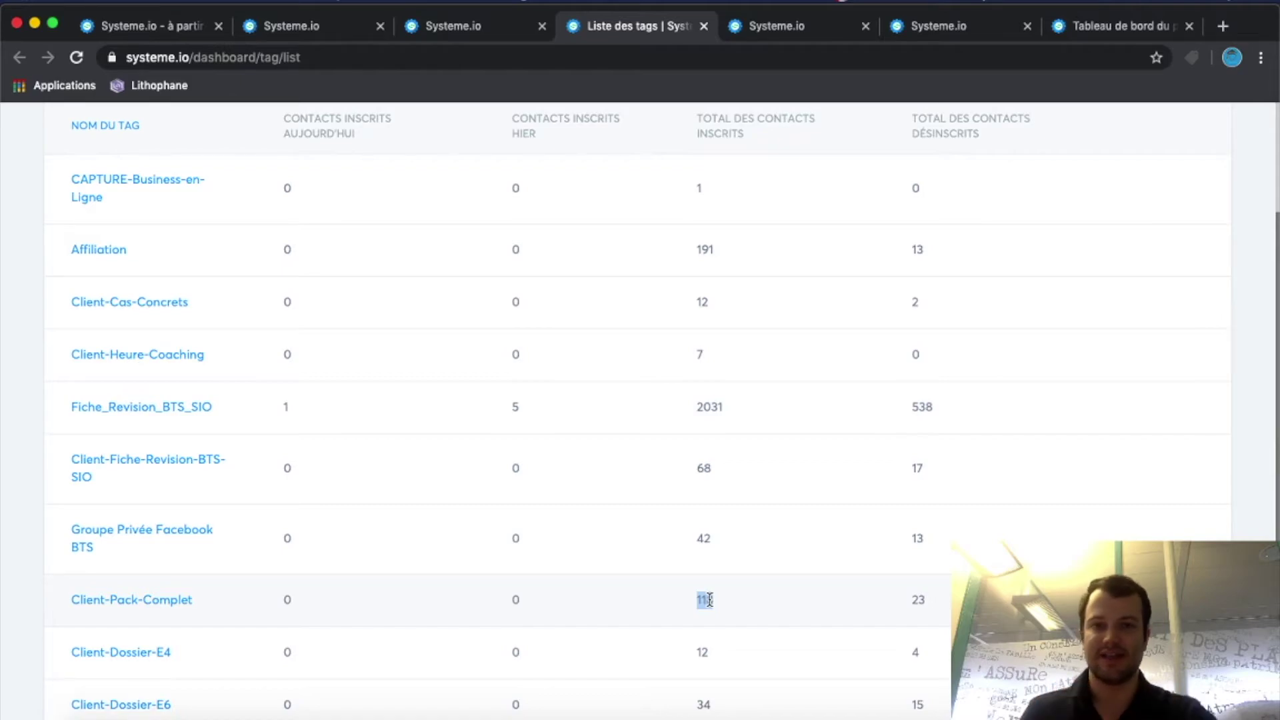
Place the automation rules page ahead of the email campaigns page and review the rules' triggers and actions
{"action": "left_click", "coordinate": [795, 32]}
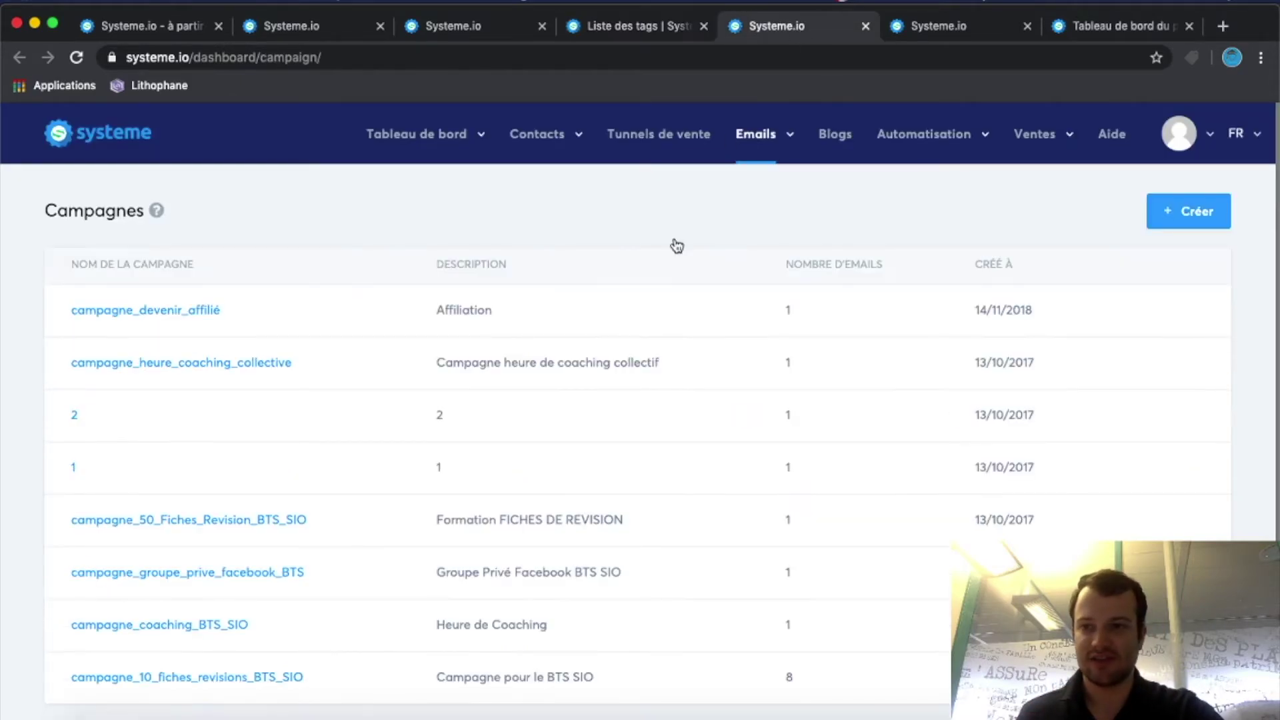
{"action": "left_click", "coordinate": [958, 28]}
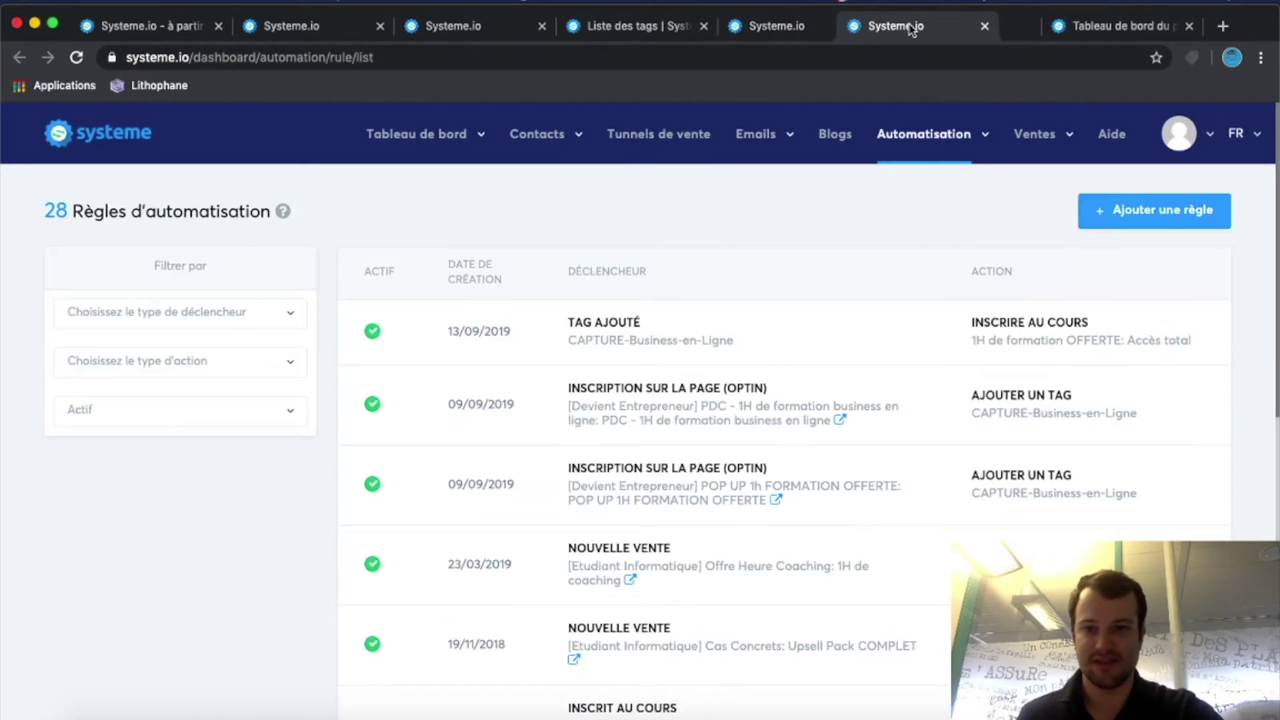
{"action": "left_click", "coordinate": [760, 30]}
{"action": "scroll", "coordinate": [727, 208], "scroll_direction": "down", "scroll_amount": 2}
{"action": "scroll", "coordinate": [727, 208], "scroll_direction": "down", "scroll_amount": 1}
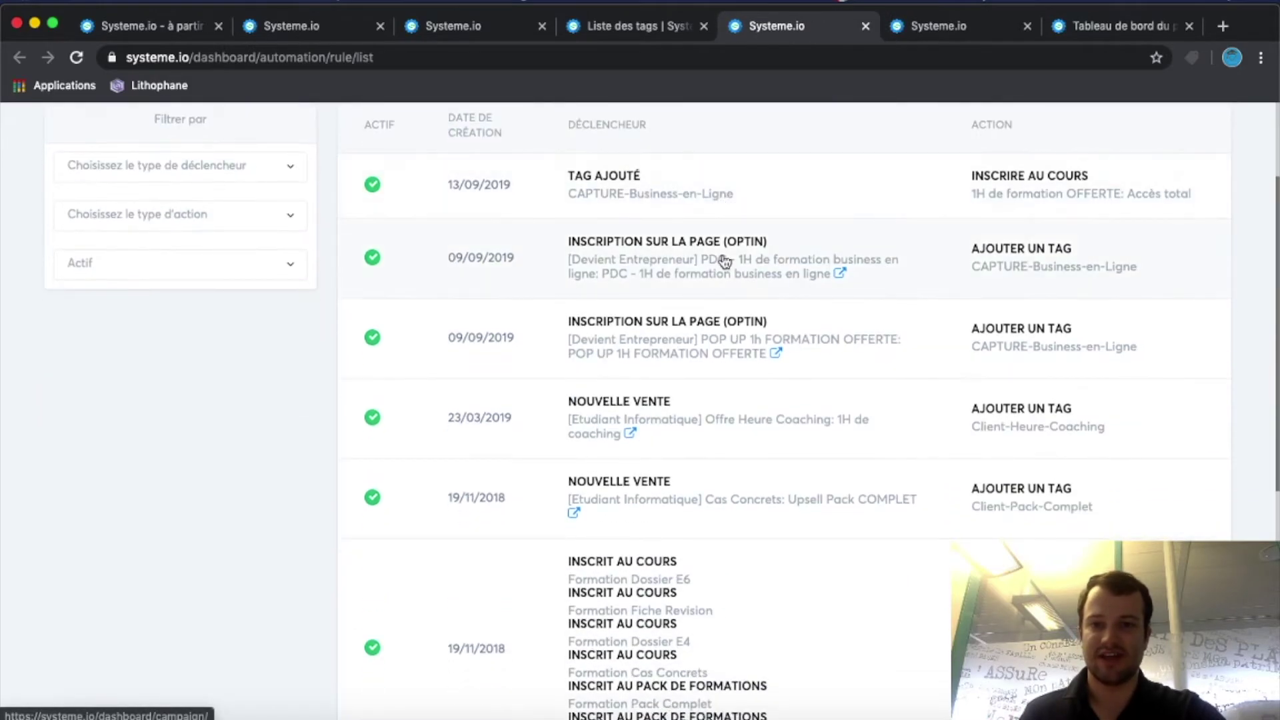
{"action": "scroll", "coordinate": [668, 408], "scroll_direction": "down", "scroll_amount": 3}
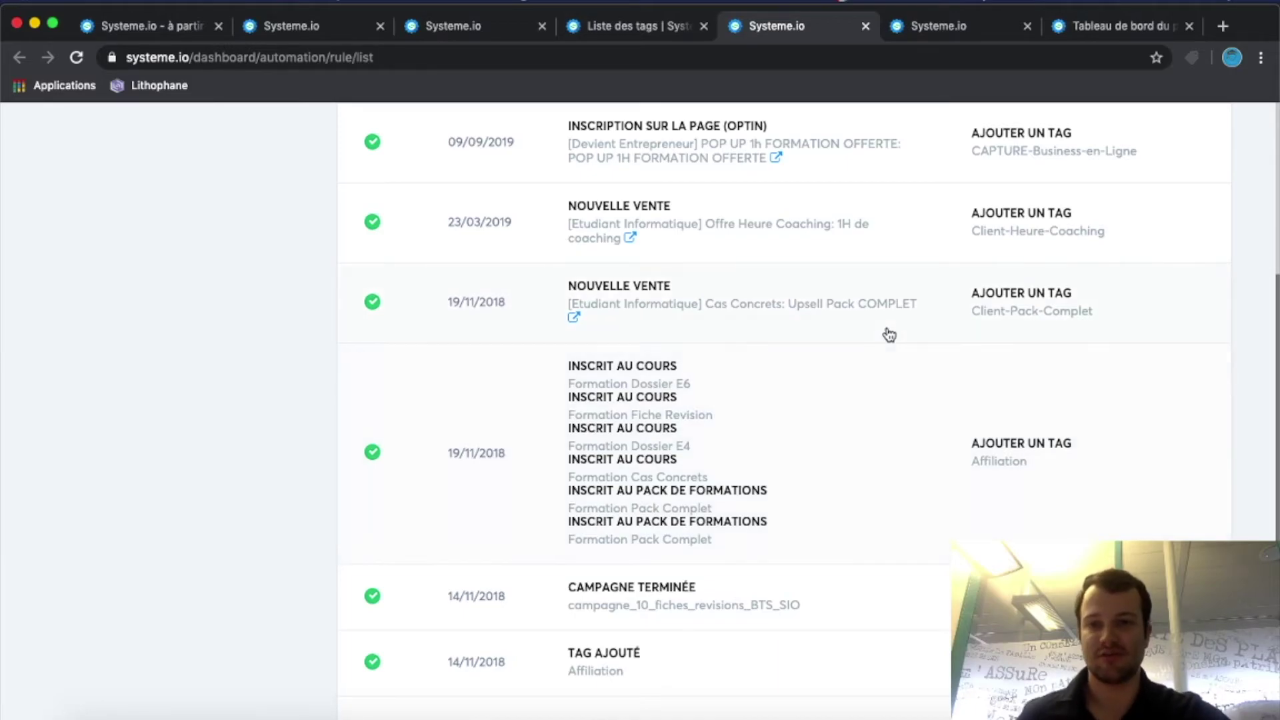
{"action": "scroll", "coordinate": [889, 335], "scroll_direction": "up", "scroll_amount": 5}
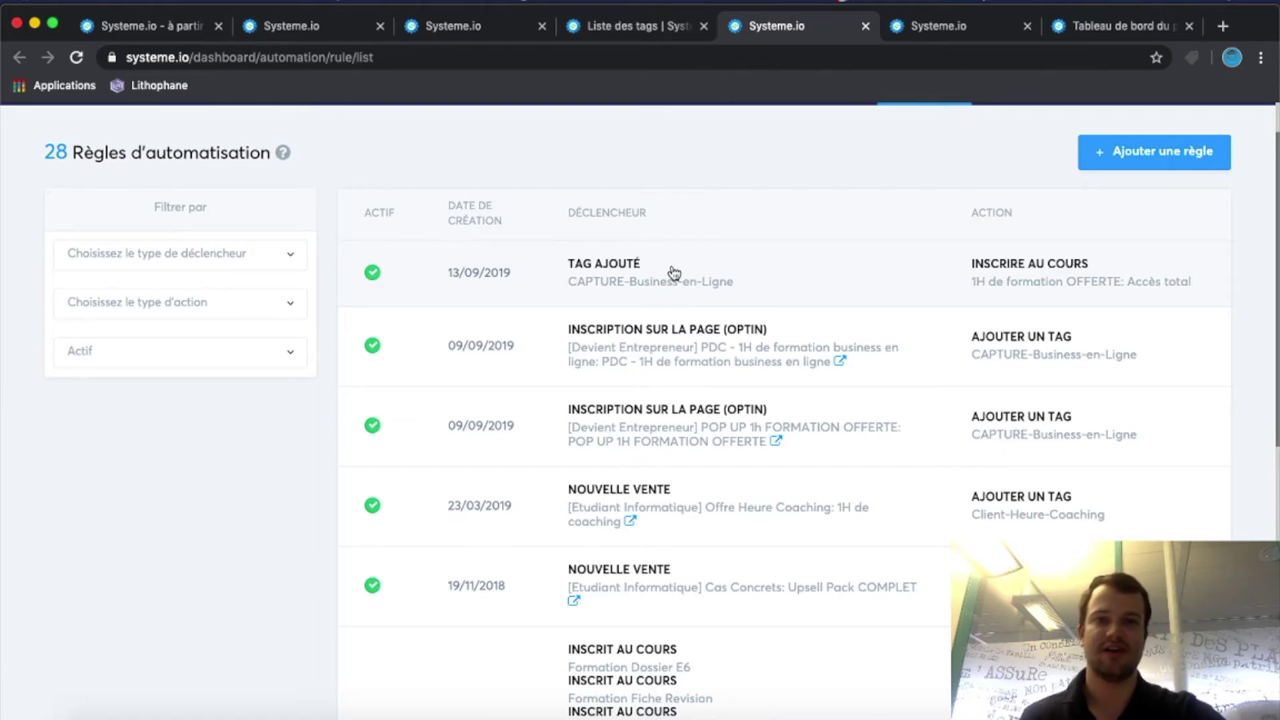
Open the campagne_10_fiches_revisions_BTS_SIO email campaign and review its steps, highlighting the remark of OUVERTURE DU PROGRAMME DE REUSSITE
{"action": "left_click", "coordinate": [935, 33]}
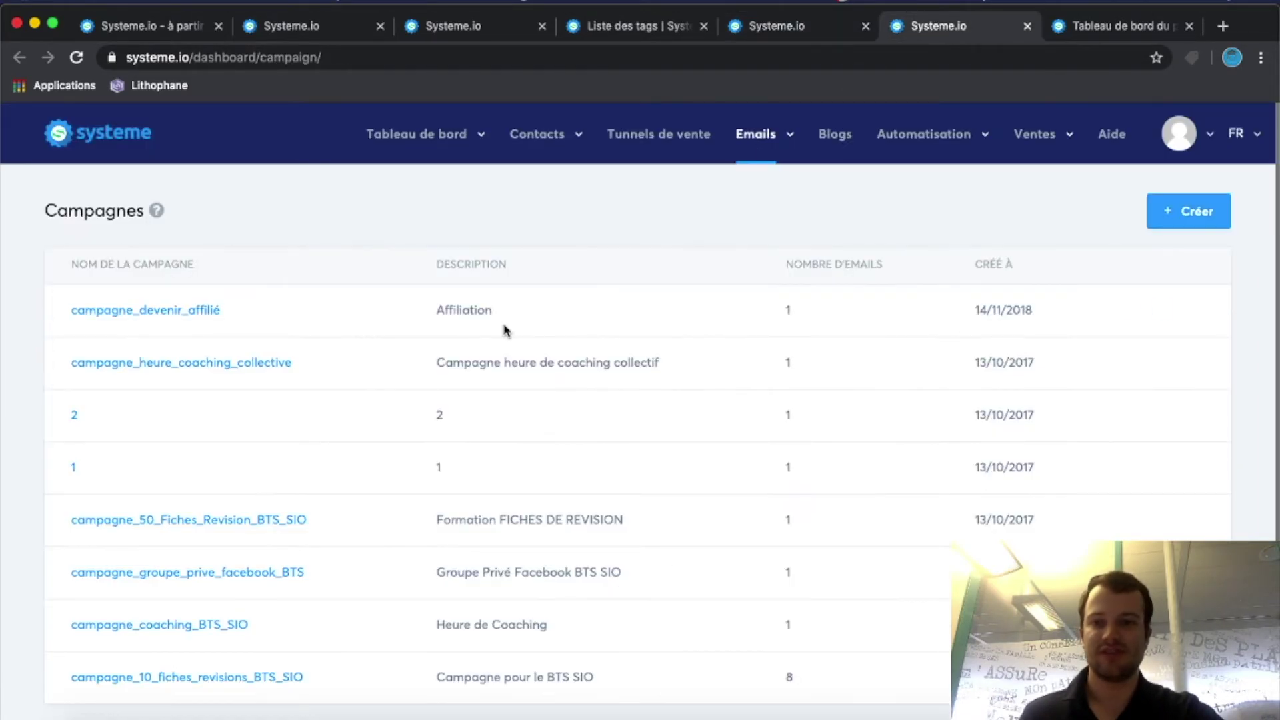
{"action": "scroll", "coordinate": [514, 288], "scroll_direction": "down", "scroll_amount": 1}
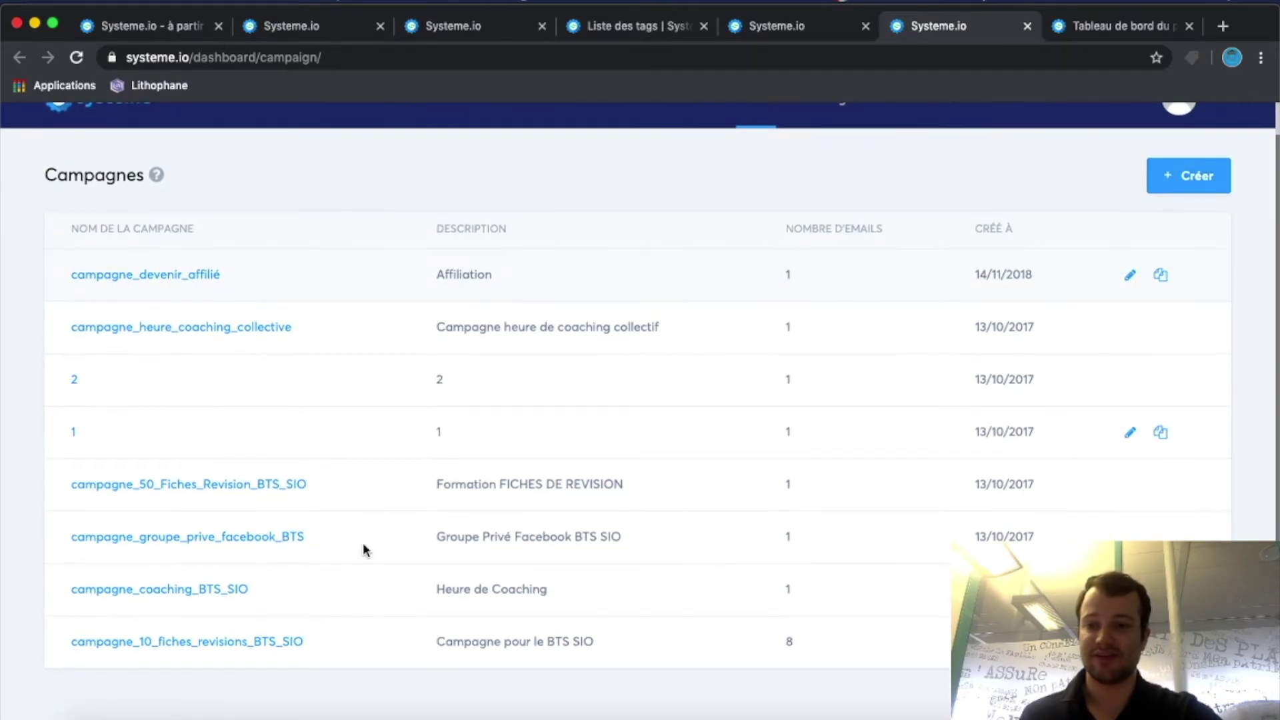
{"action": "left_click", "coordinate": [261, 657]}
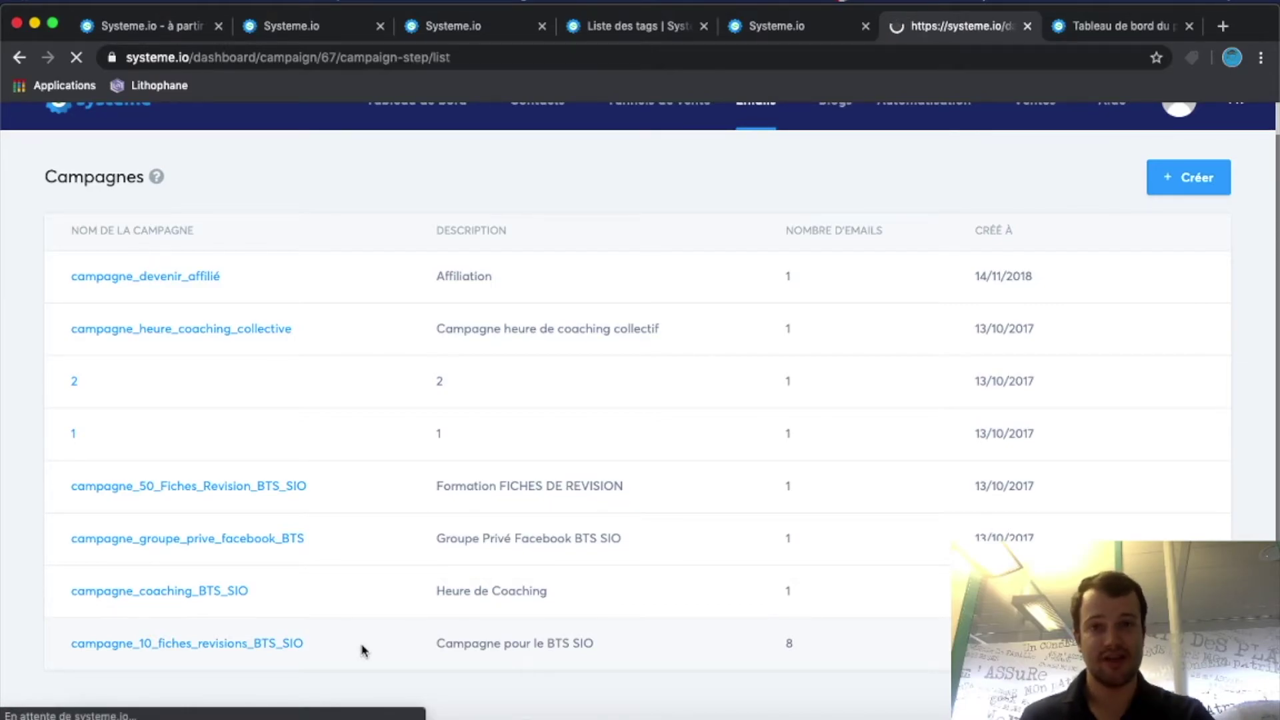
{"action": "scroll", "coordinate": [362, 650], "scroll_direction": "down", "scroll_amount": 1}
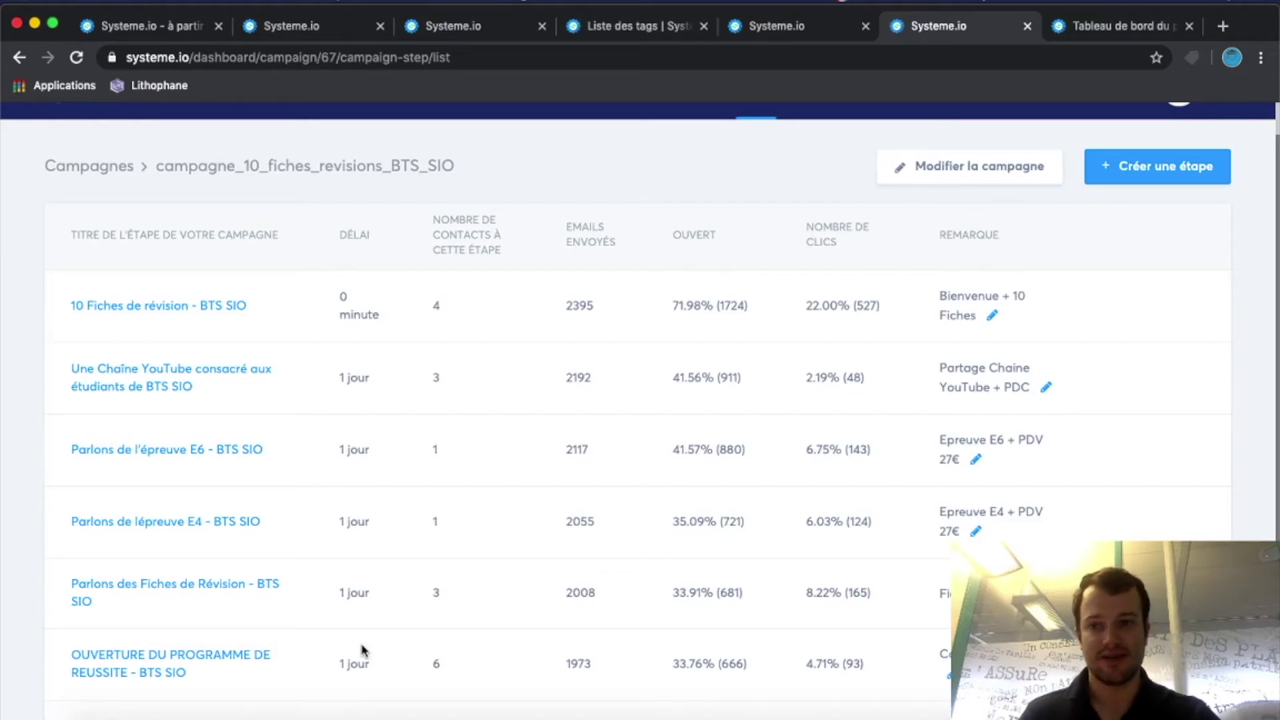
{"action": "scroll", "coordinate": [362, 650], "scroll_direction": "down", "scroll_amount": 1}
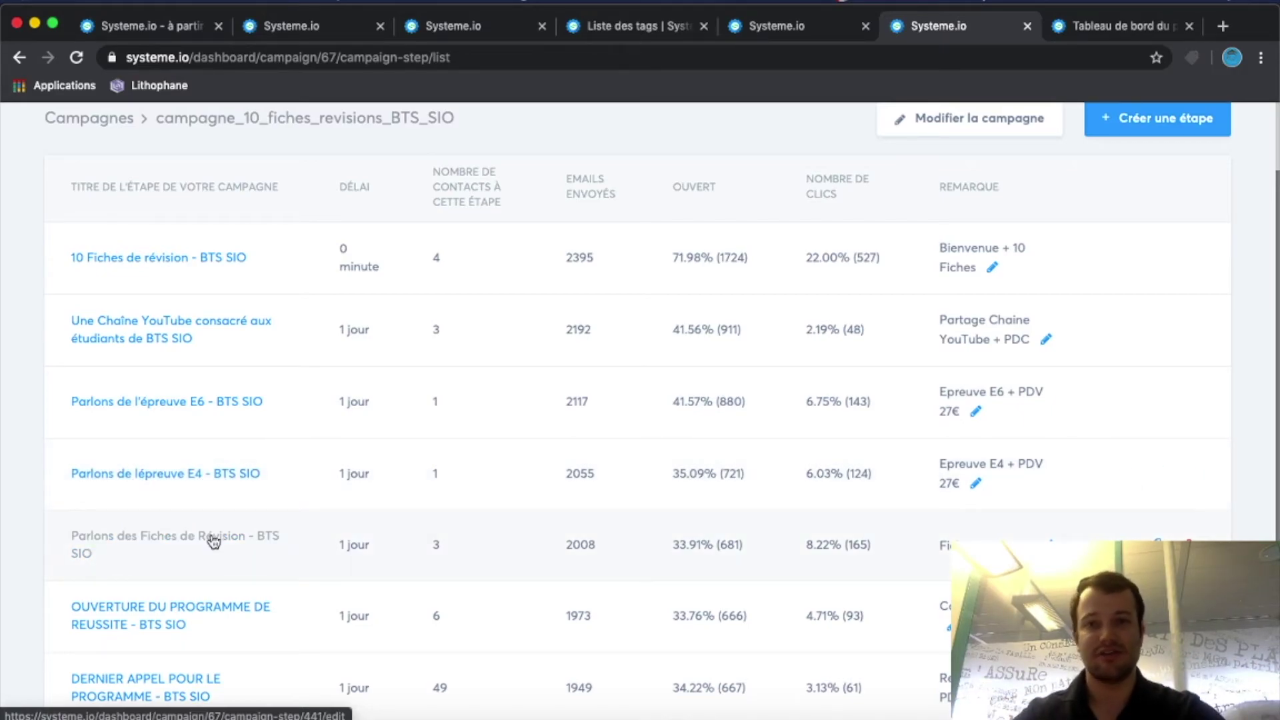
{"action": "scroll", "coordinate": [213, 541], "scroll_direction": "down", "scroll_amount": 2}
{"action": "scroll", "coordinate": [252, 503], "scroll_direction": "down", "scroll_amount": 1}
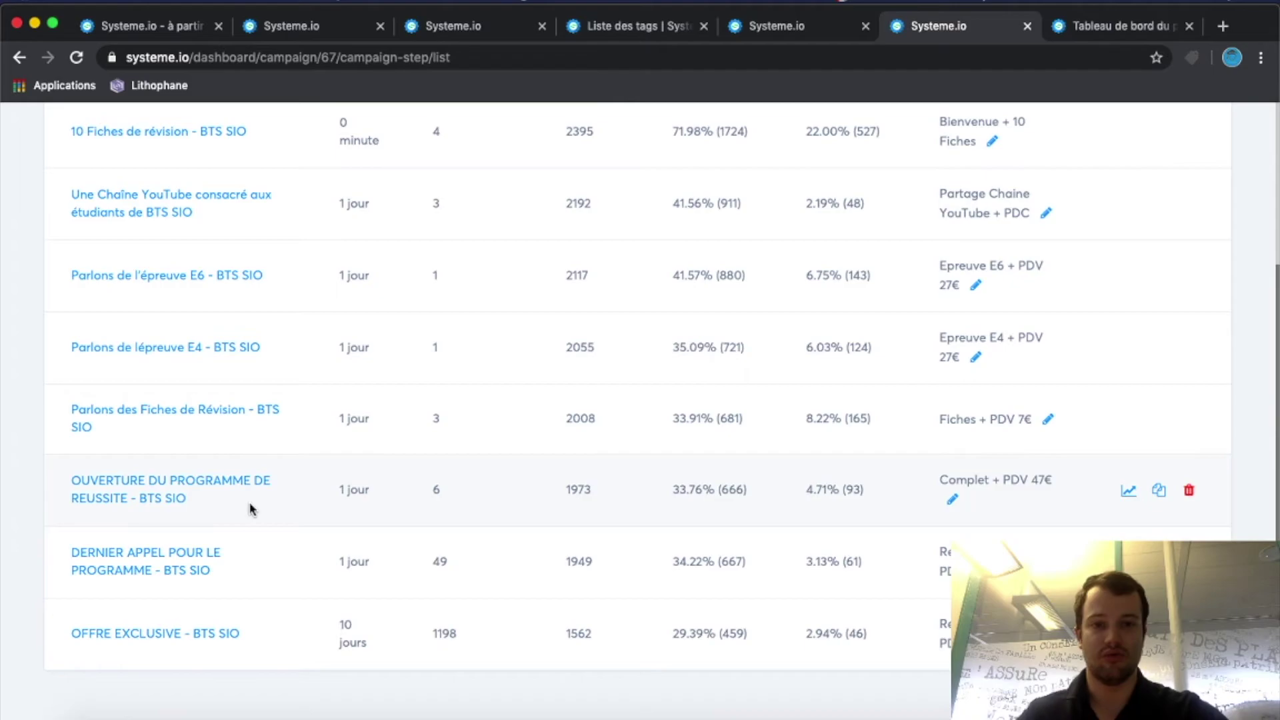
{"action": "triple_click", "coordinate": [942, 489]}
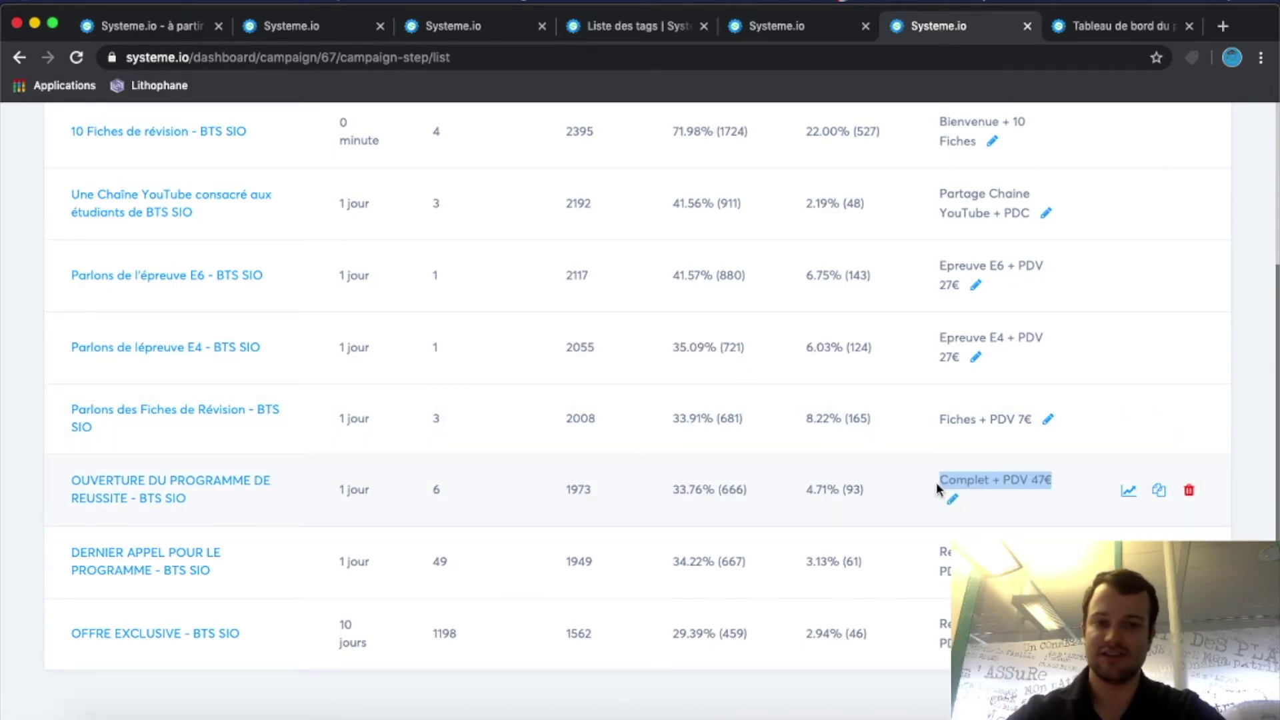
Highlight the sending delays of the campaign's first two emails and review the delays of the remaining ones
{"action": "scroll", "coordinate": [699, 393], "scroll_direction": "up", "scroll_amount": 3}
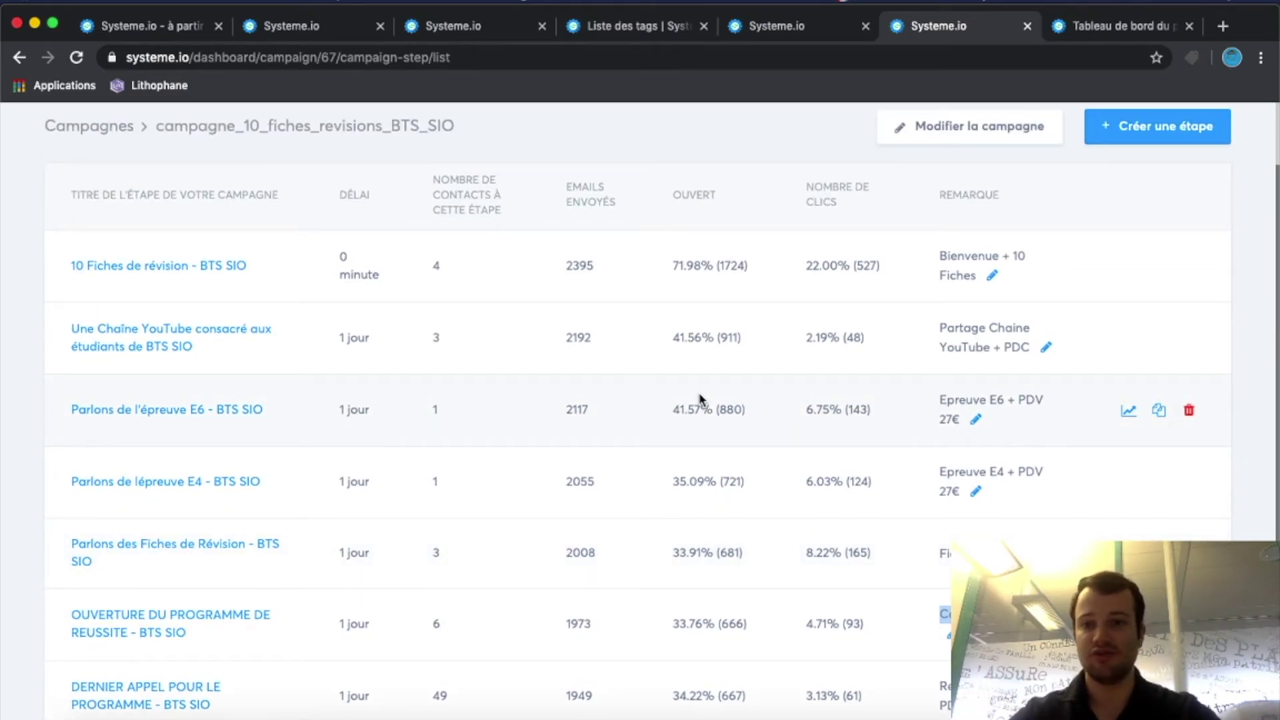
{"action": "left_click_drag", "start_coordinate": [385, 278], "coordinate": [329, 248]}
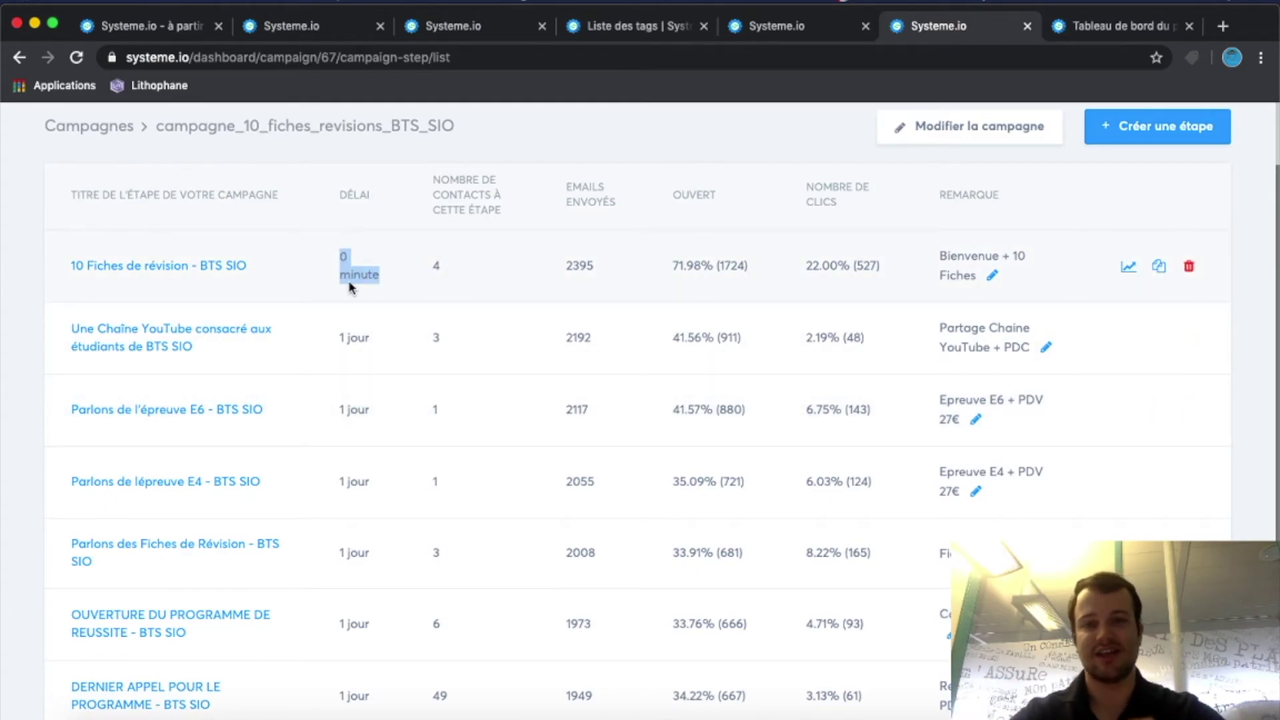
{"action": "left_click_drag", "start_coordinate": [384, 339], "coordinate": [335, 341]}
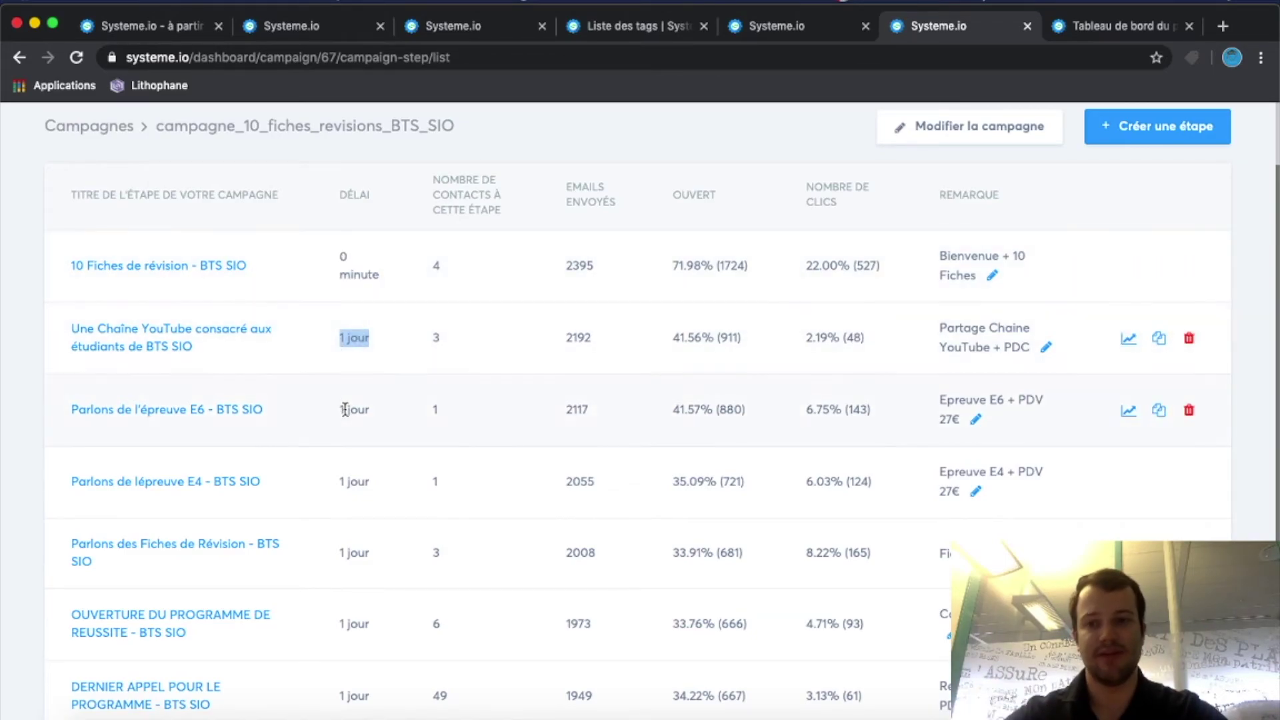
{"action": "scroll", "coordinate": [353, 467], "scroll_direction": "down", "scroll_amount": 2}
{"action": "scroll", "coordinate": [352, 476], "scroll_direction": "down", "scroll_amount": 2}
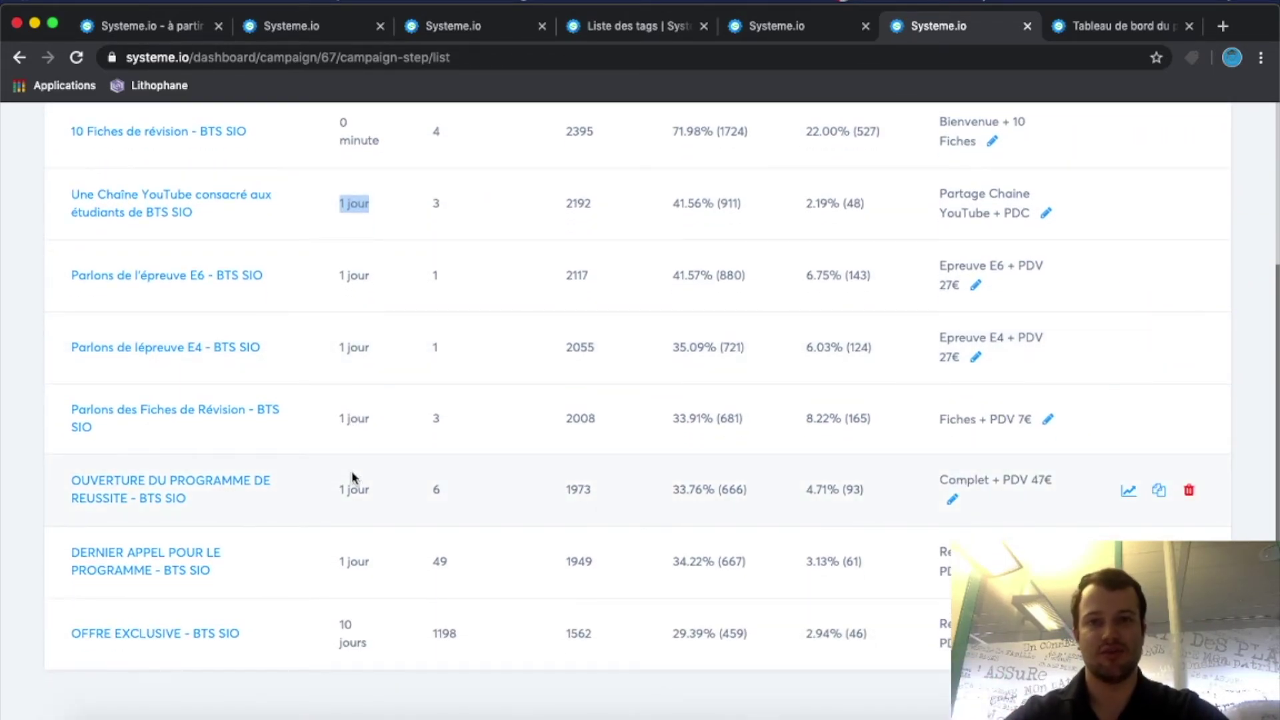
{"action": "scroll", "coordinate": [563, 413], "scroll_direction": "up", "scroll_amount": 6}
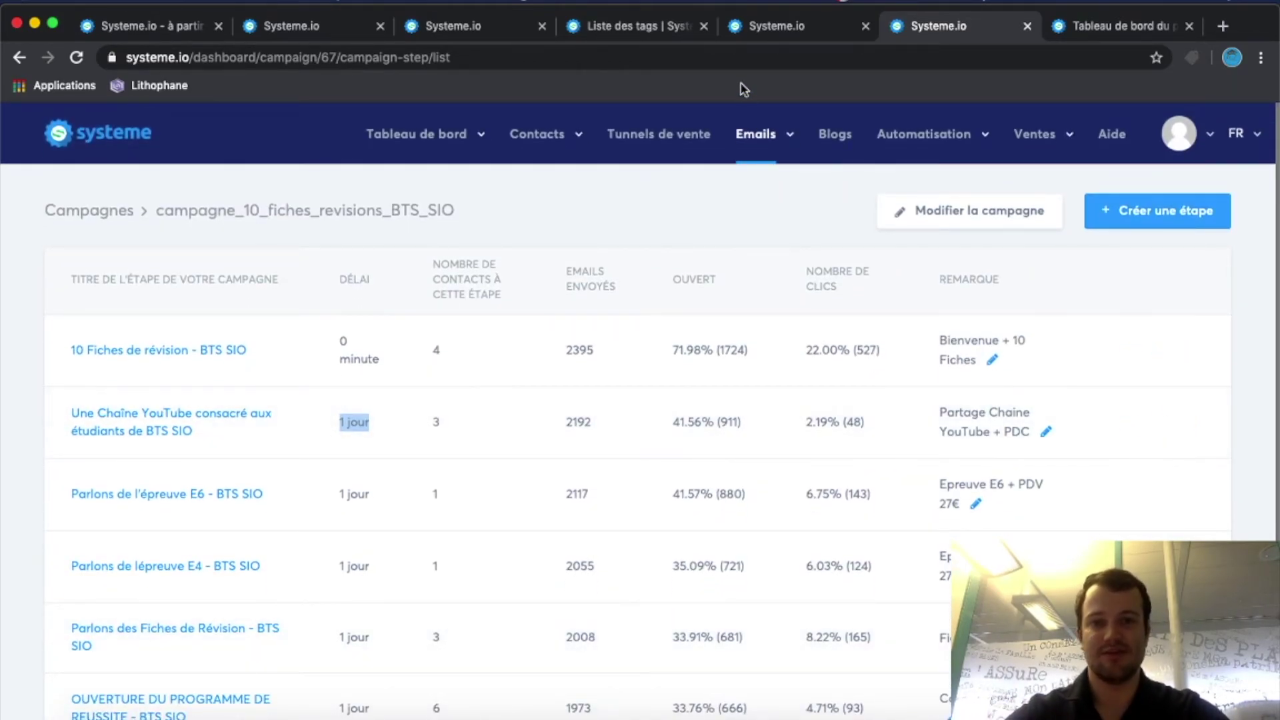
Switch to the open affiliate program dashboard and review its affiliate list and the commission structure of the offers
{"action": "mouse_move", "coordinate": [751, 138]}
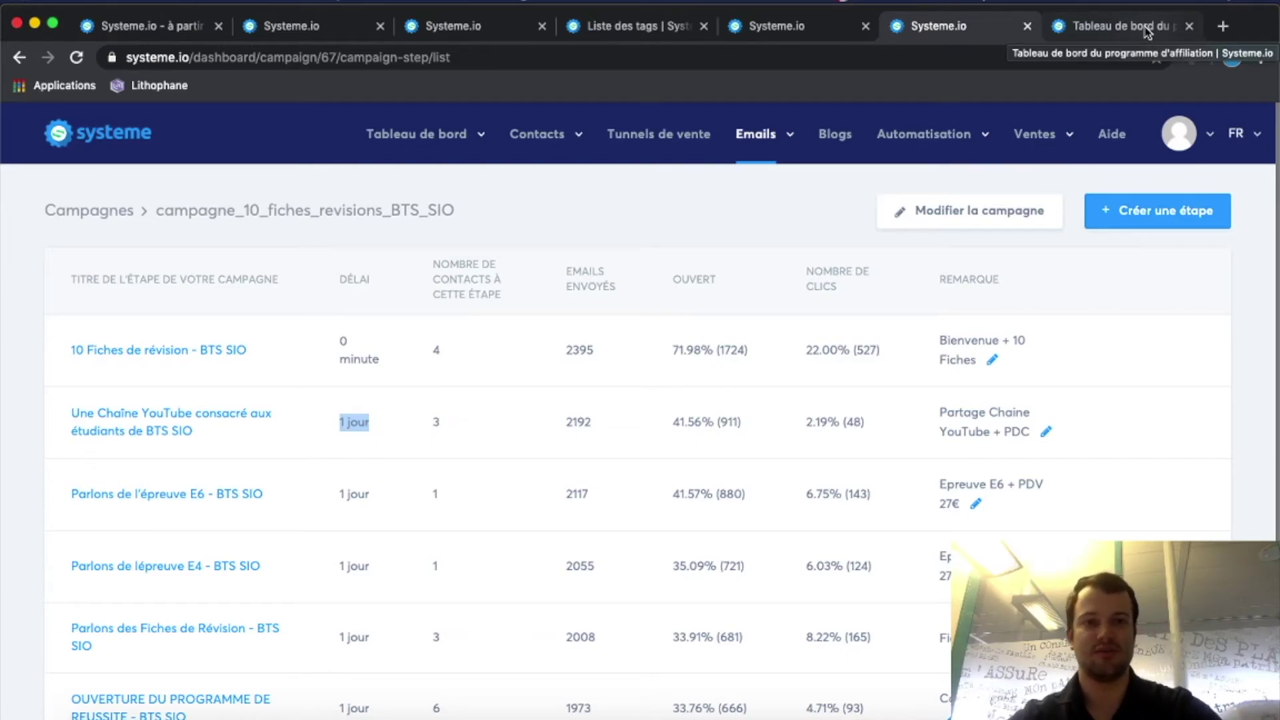
{"action": "left_click", "coordinate": [1146, 32]}
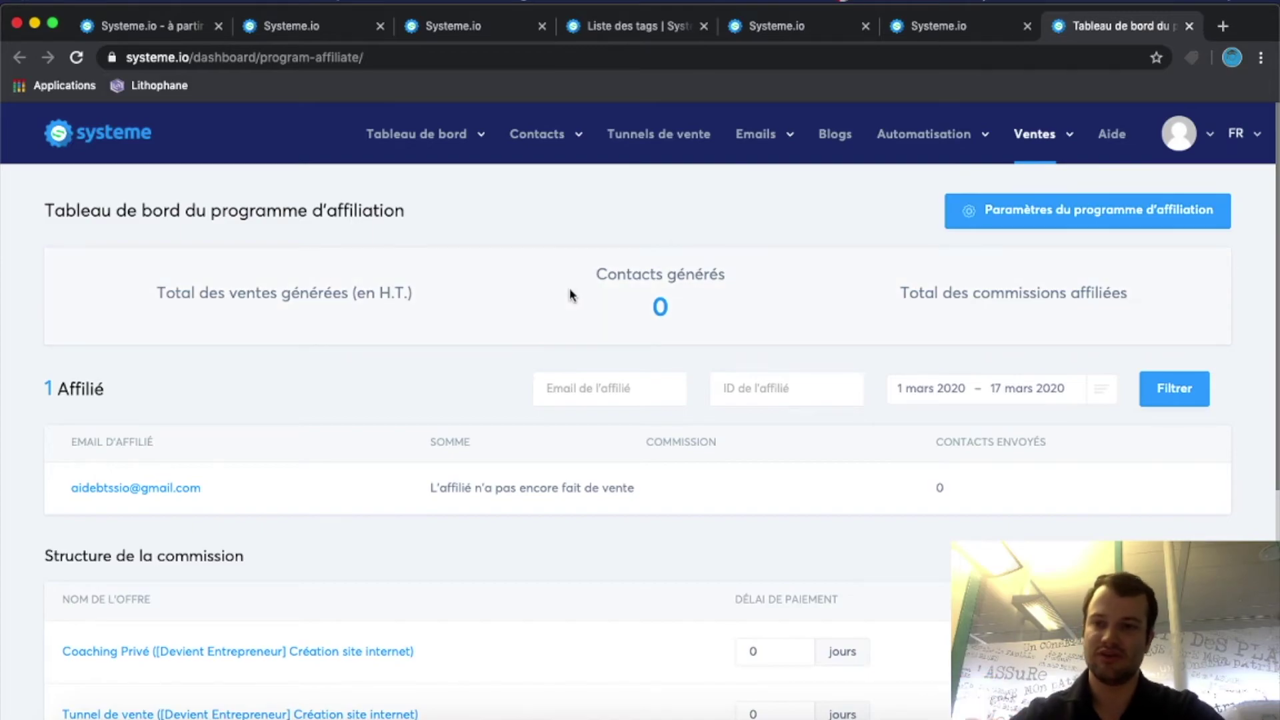
{"action": "scroll", "coordinate": [571, 295], "scroll_direction": "down", "scroll_amount": 3}
{"action": "scroll", "coordinate": [520, 340], "scroll_direction": "up", "scroll_amount": 2}
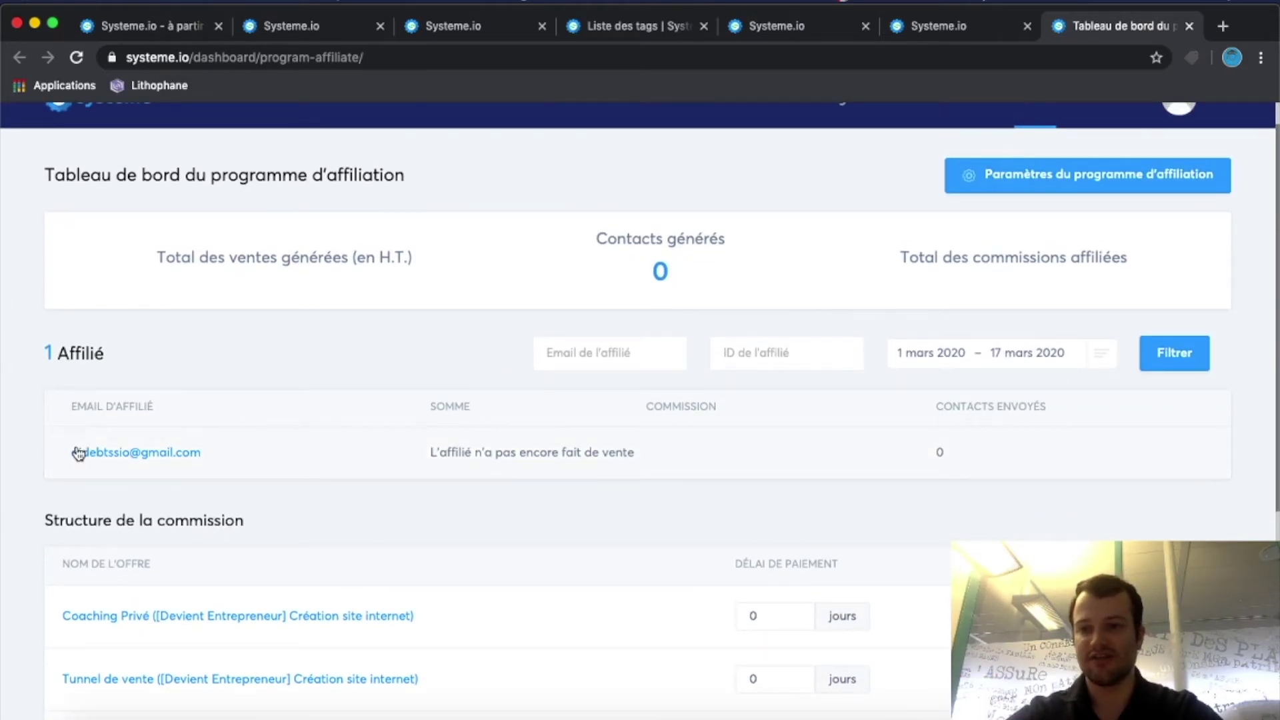
{"action": "scroll", "coordinate": [266, 429], "scroll_direction": "up", "scroll_amount": 1}
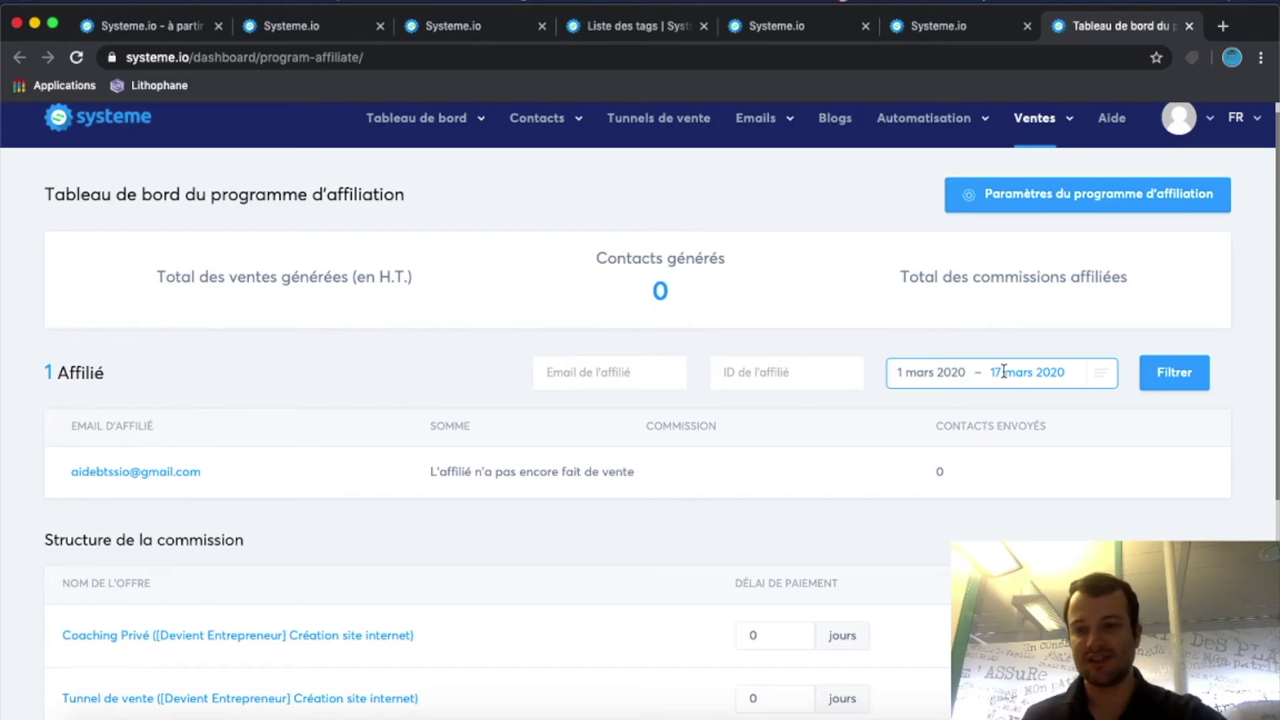
{"action": "scroll", "coordinate": [728, 511], "scroll_direction": "down", "scroll_amount": 3}
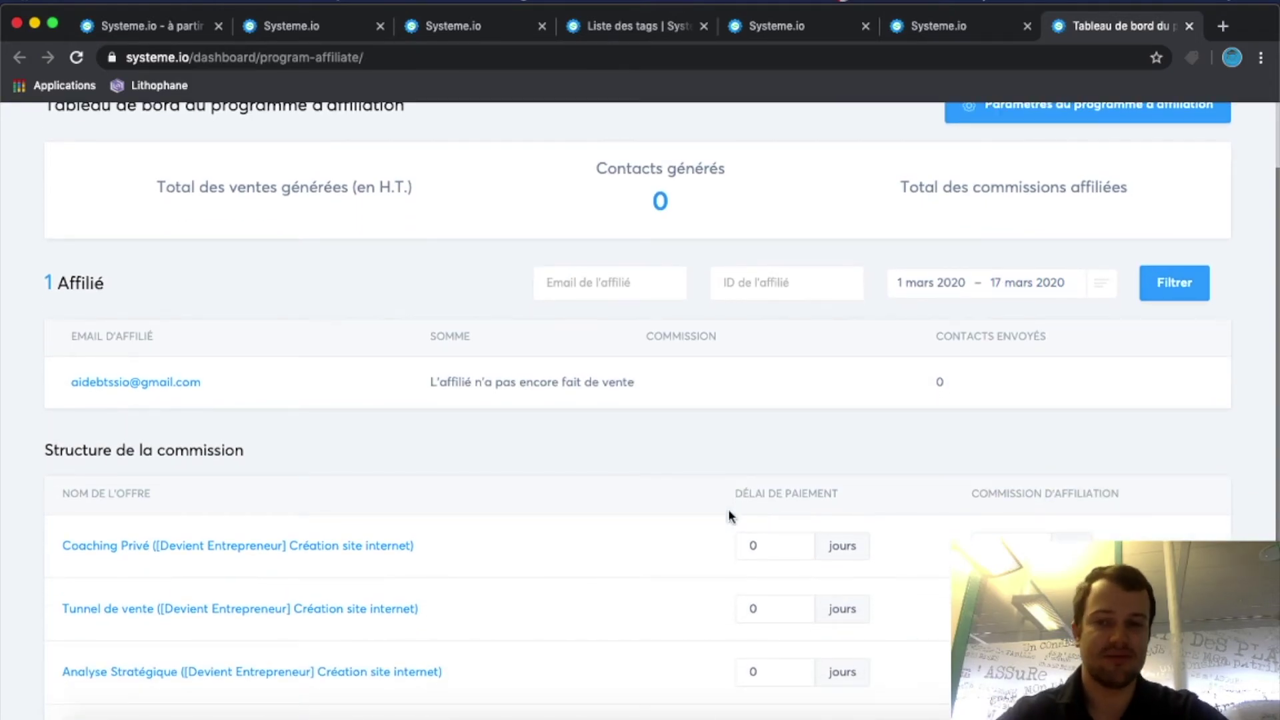
{"action": "scroll", "coordinate": [728, 509], "scroll_direction": "down", "scroll_amount": 5}
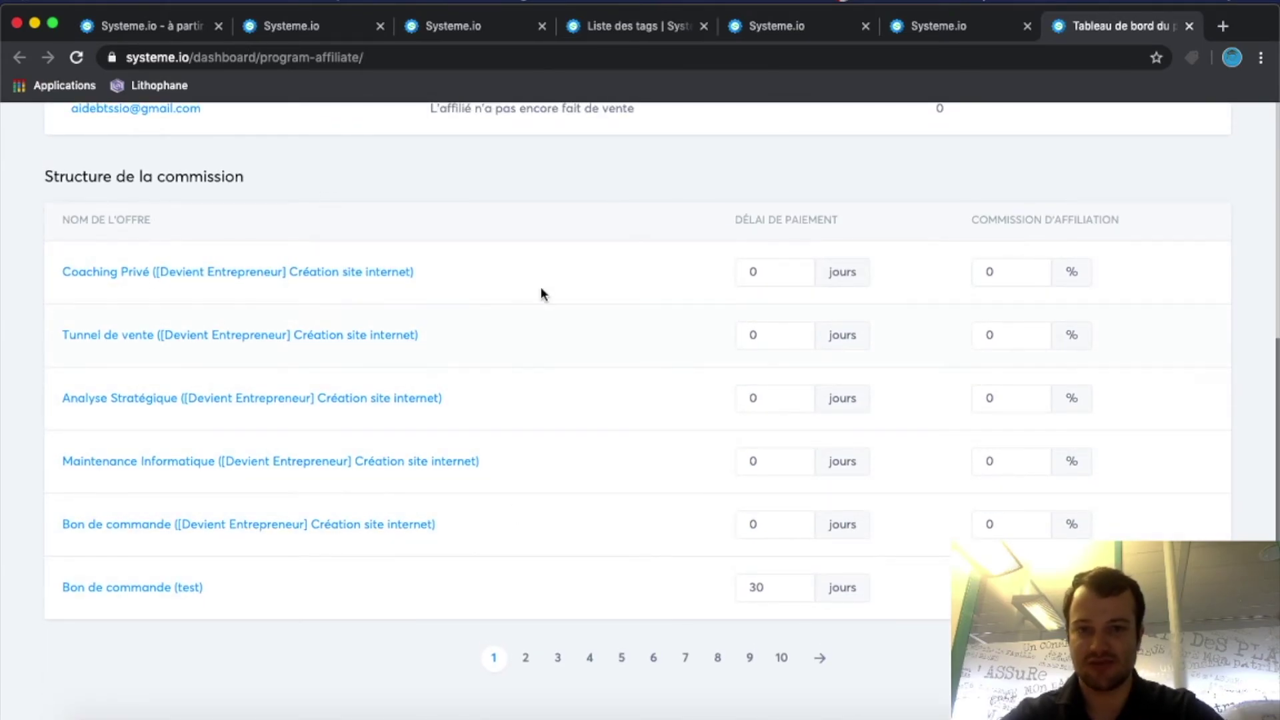
Show page 2 of the commission structure and highlight the payment delay and affiliate commission of Offre_Dossier_E6 (Dossier E6 (copie))
{"action": "left_click", "coordinate": [528, 659]}
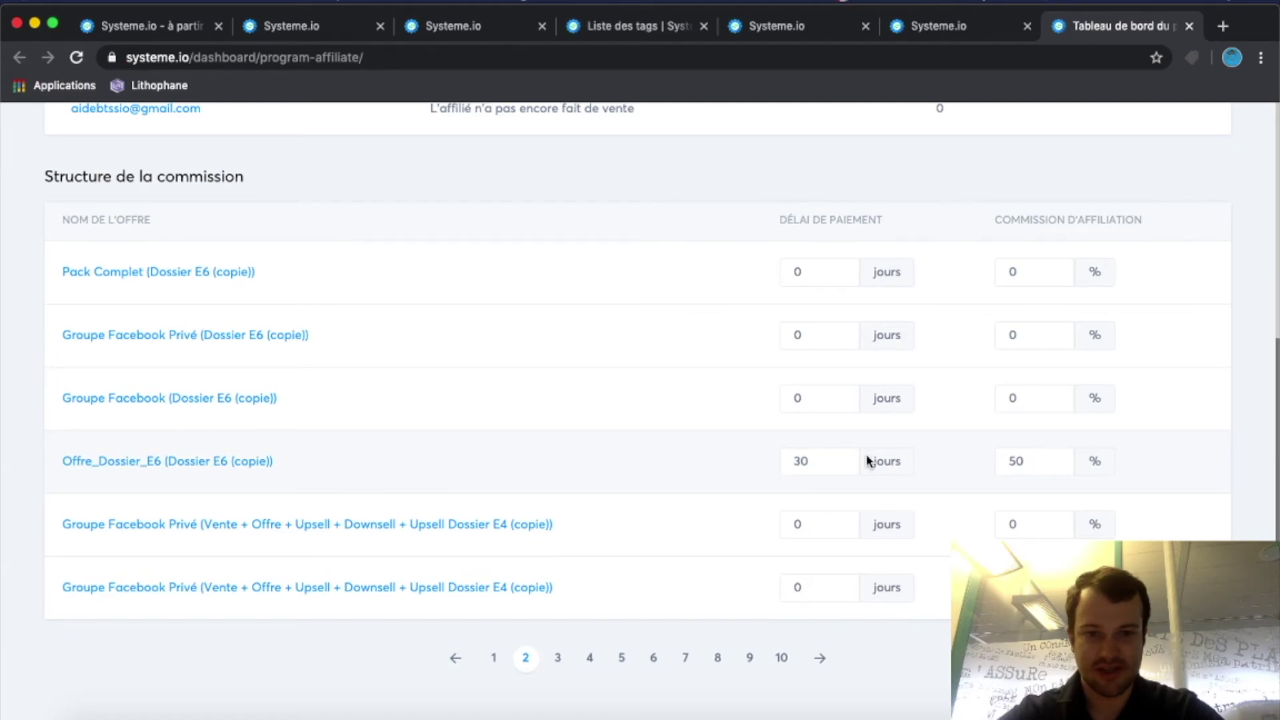
{"action": "left_click_drag", "start_coordinate": [837, 458], "coordinate": [776, 467]}
{"action": "double_click", "coordinate": [1044, 463]}
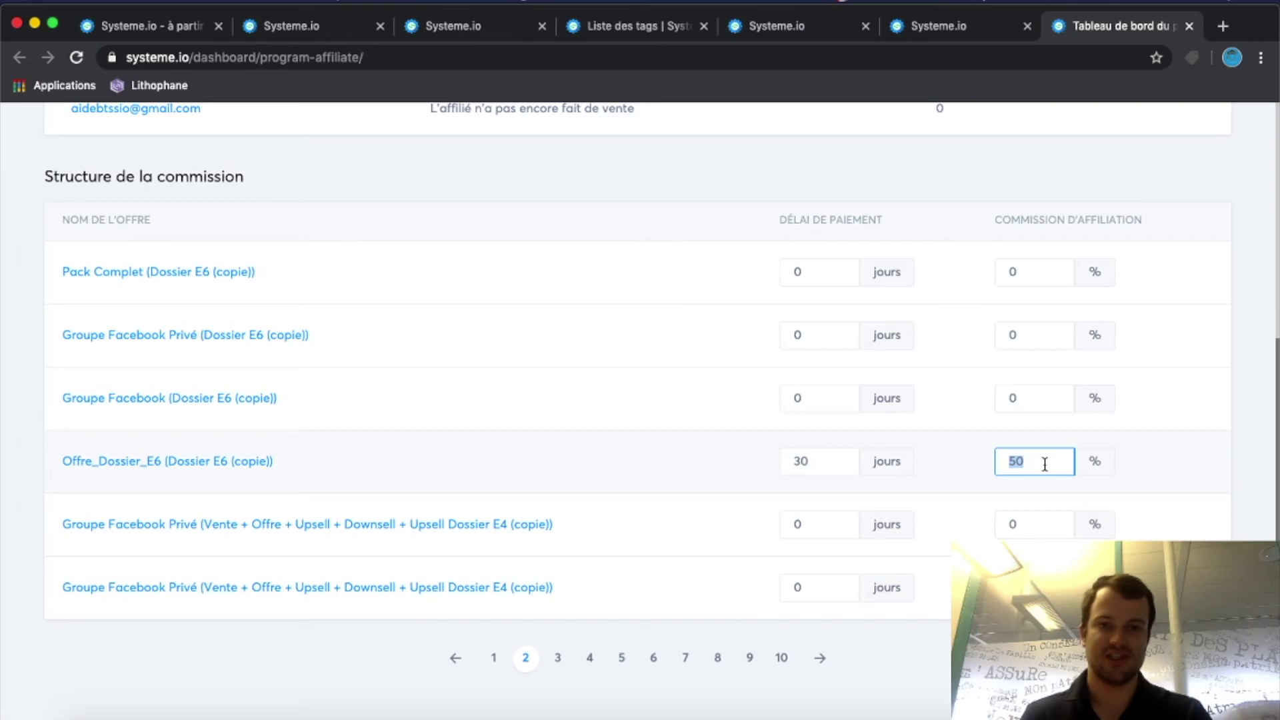
{"action": "scroll", "coordinate": [1045, 464], "scroll_direction": "up", "scroll_amount": 7}
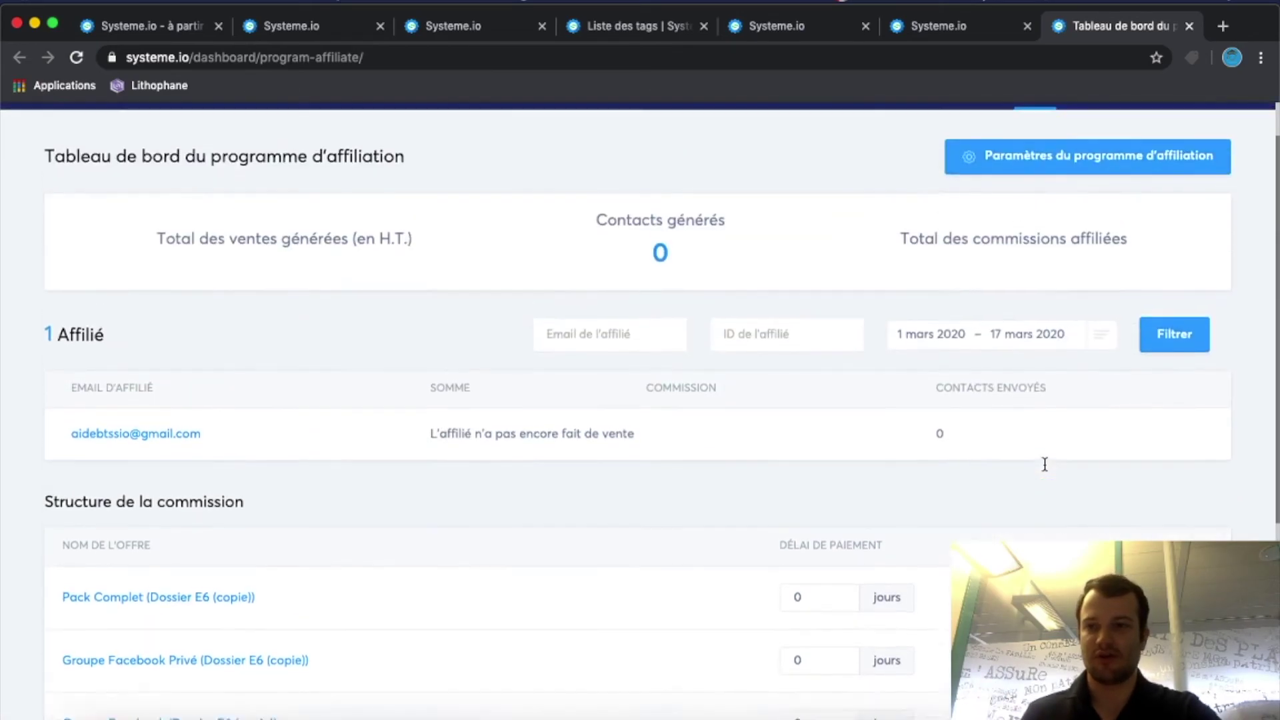